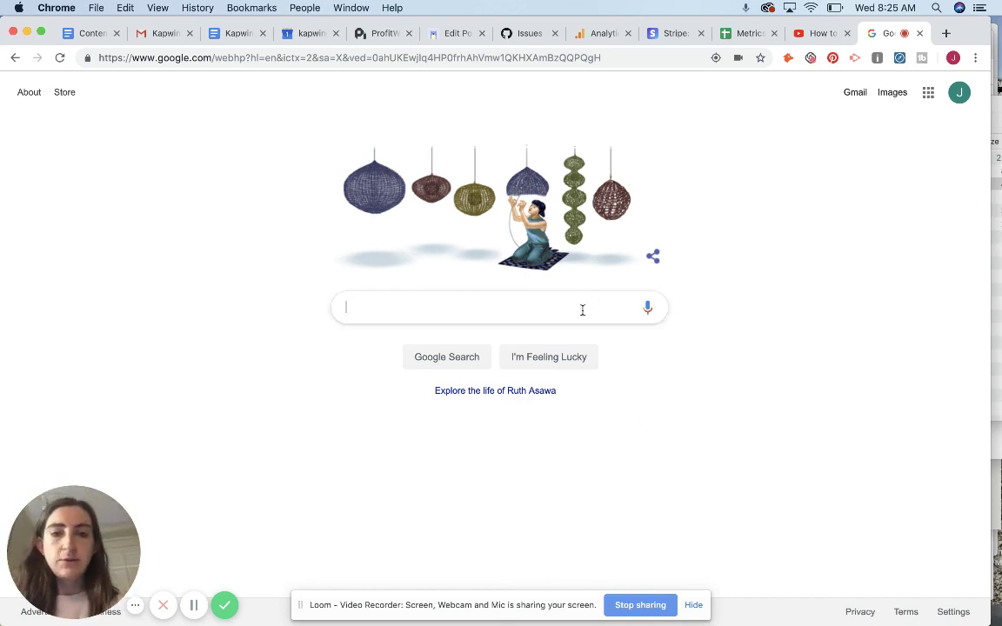
# - Search Google for 'kapwing' and open kapwing.com from the first result
pyautogui.write('kapwing')
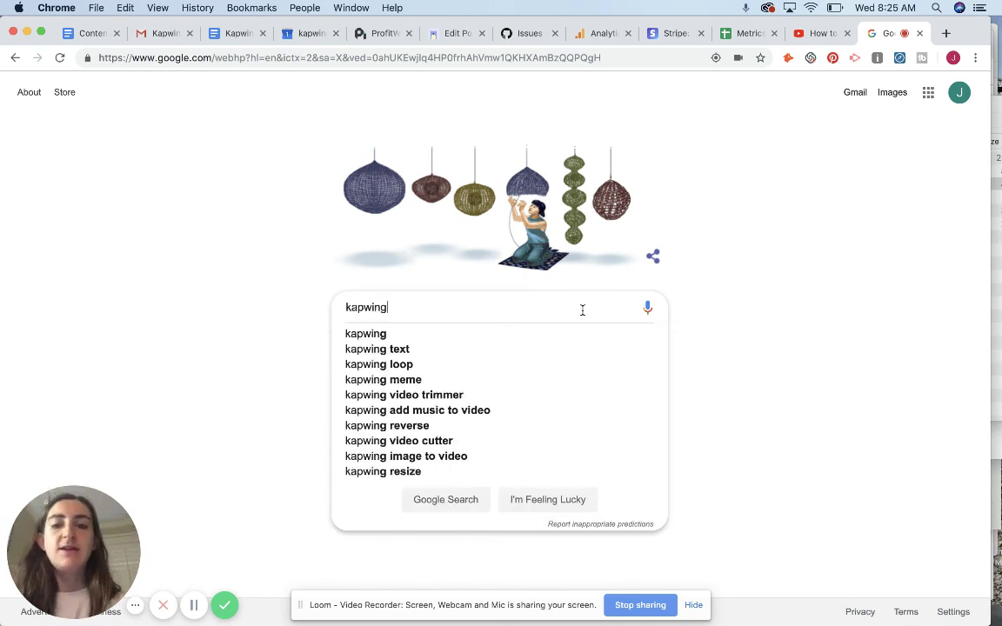
pyautogui.press('Return')
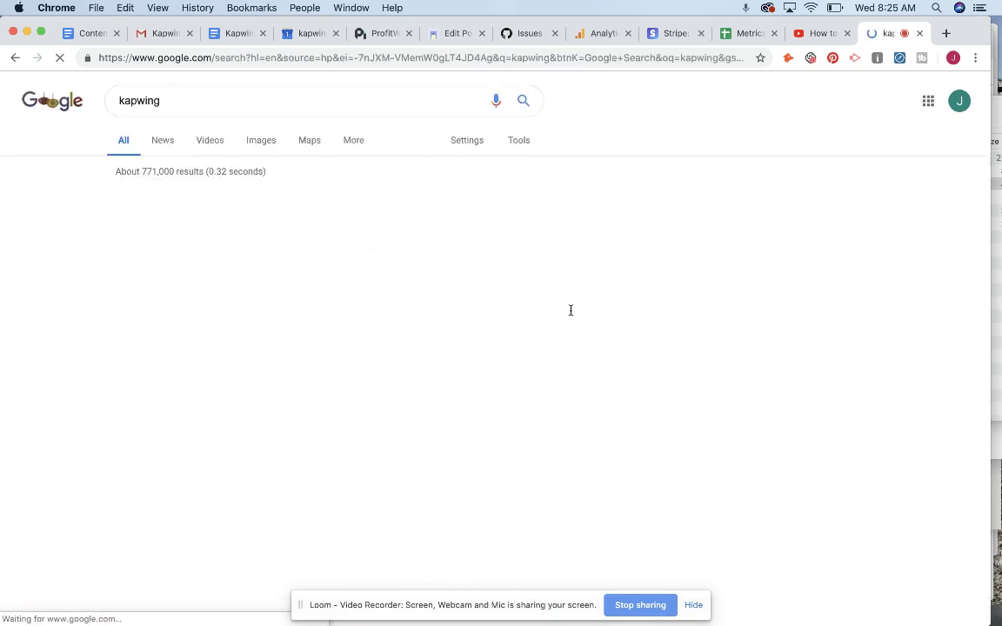
pyautogui.click(285, 463)
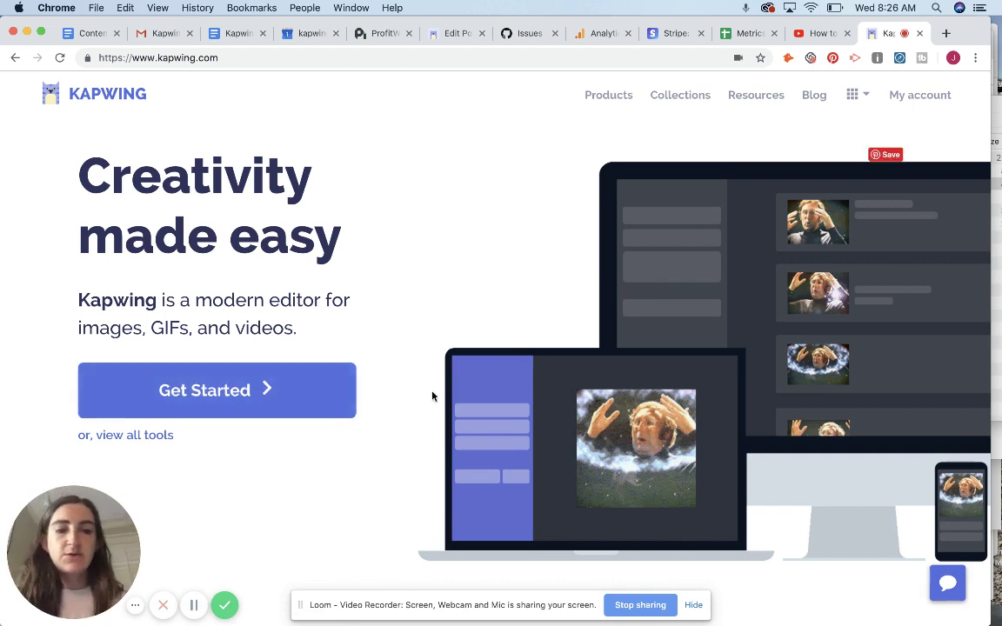
# - Start a new Kapwing project on a blank canvas and narrow the browser window
pyautogui.click(270, 402)
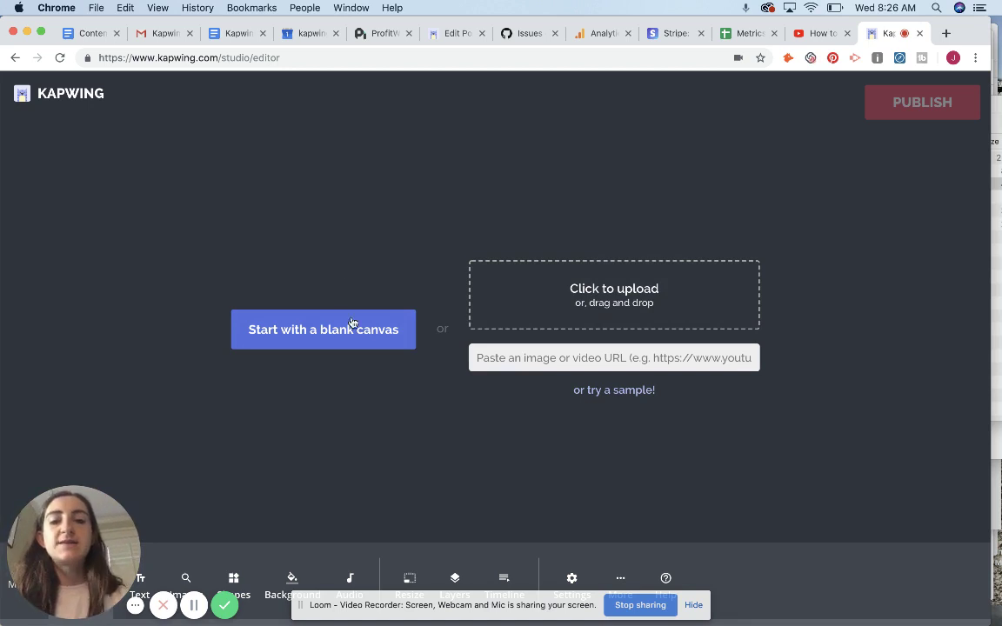
pyautogui.click(392, 335)
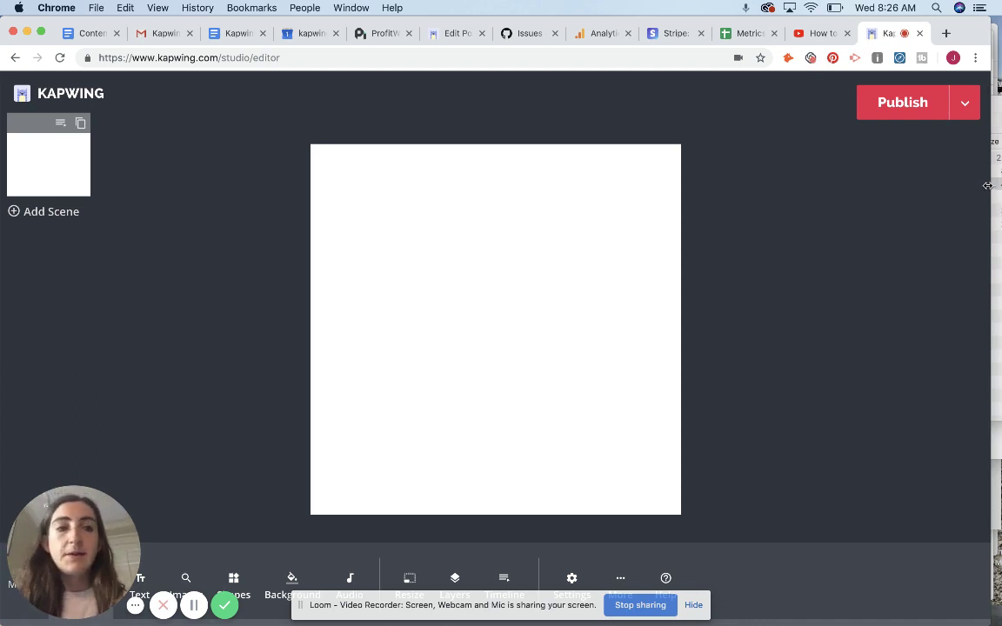
pyautogui.moveTo(988, 185); pyautogui.dragTo(967, 186)
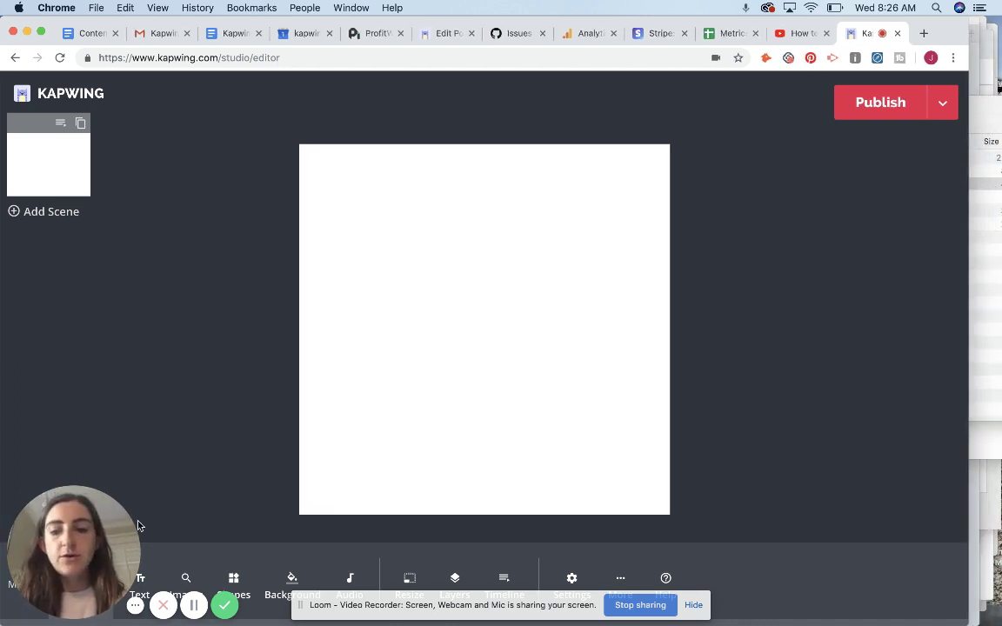
pyautogui.moveTo(68, 533); pyautogui.dragTo(851, 526)
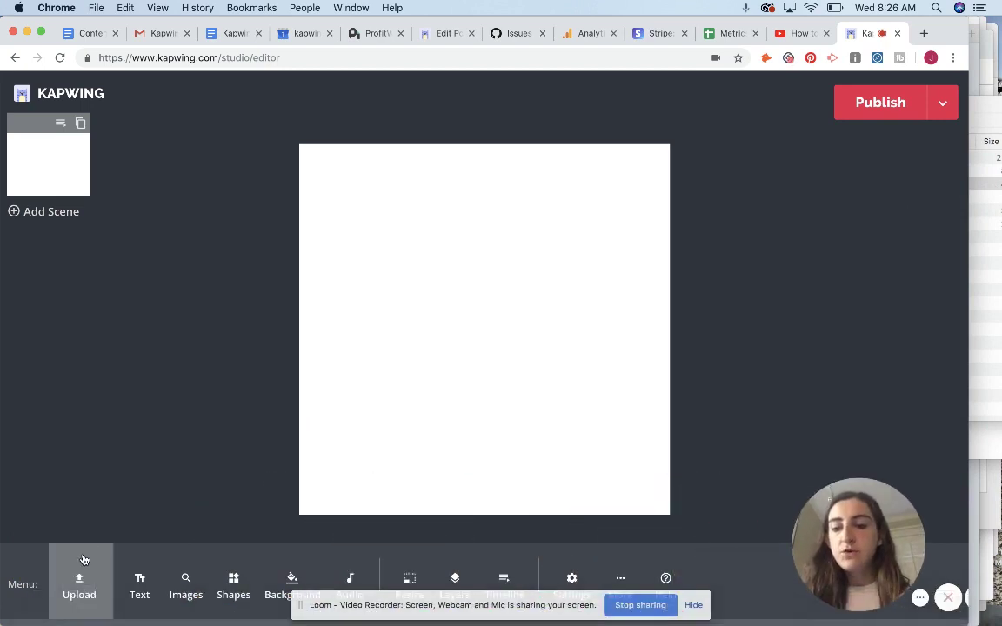
# - Upload IMG_7642.MOV by dragging it from the Downloads folder onto the canvas
pyautogui.click(84, 574)
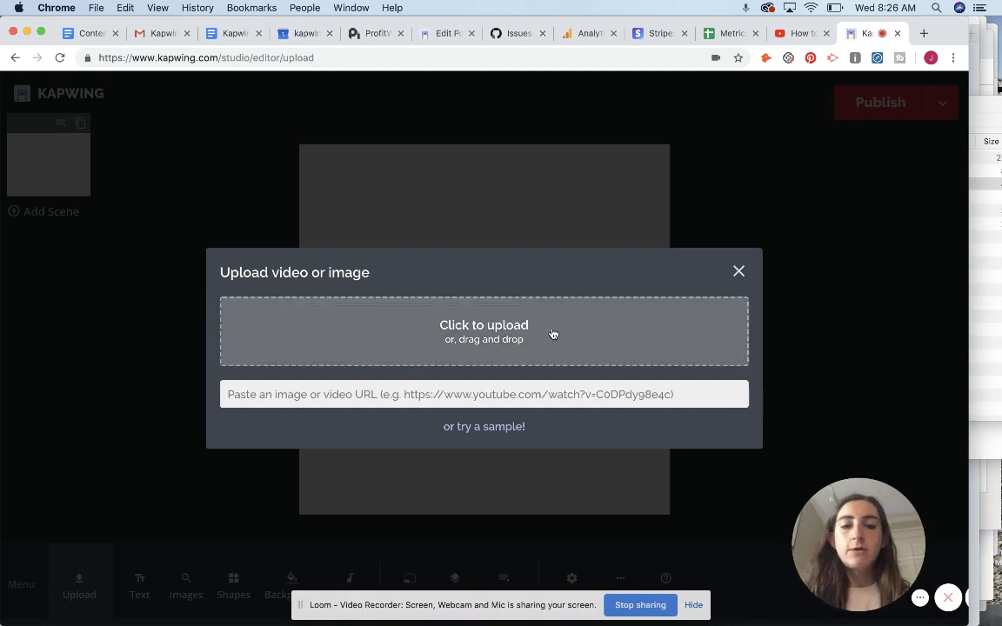
pyautogui.click(738, 272)
pyautogui.click(987, 257)
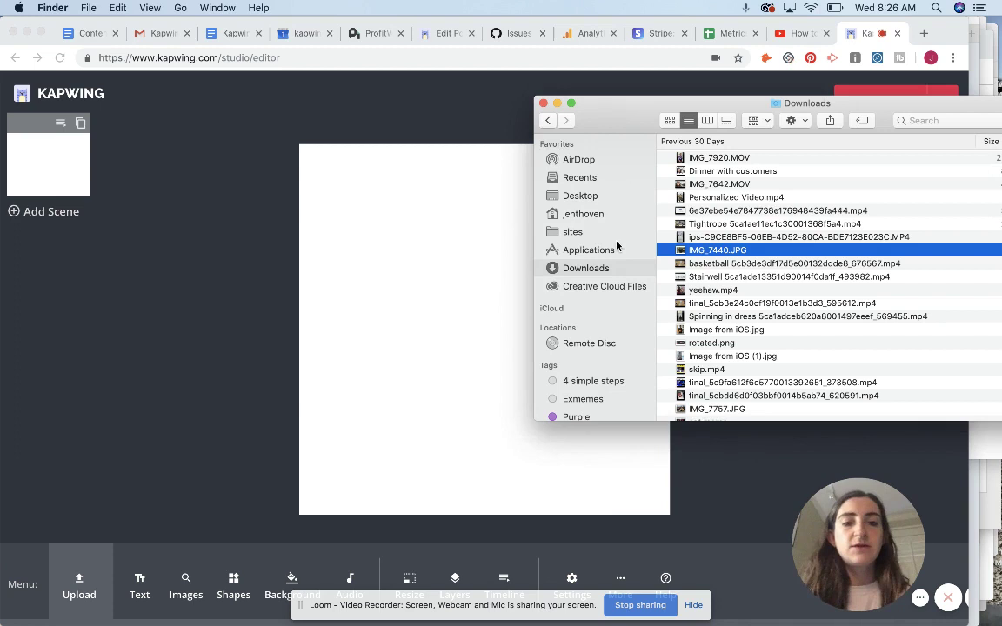
pyautogui.click(734, 184)
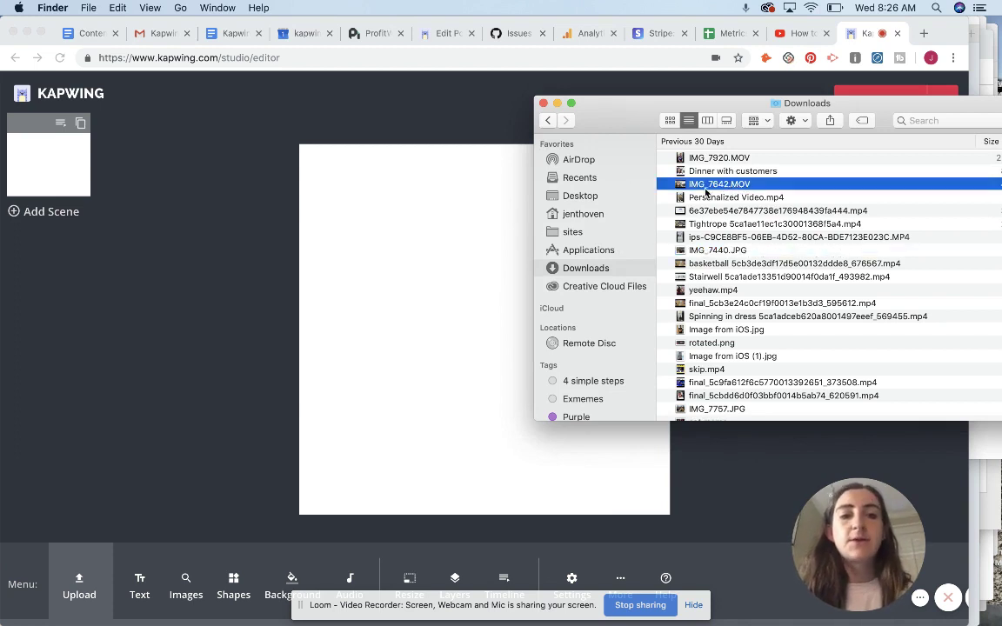
pyautogui.moveTo(706, 190); pyautogui.dragTo(427, 300)
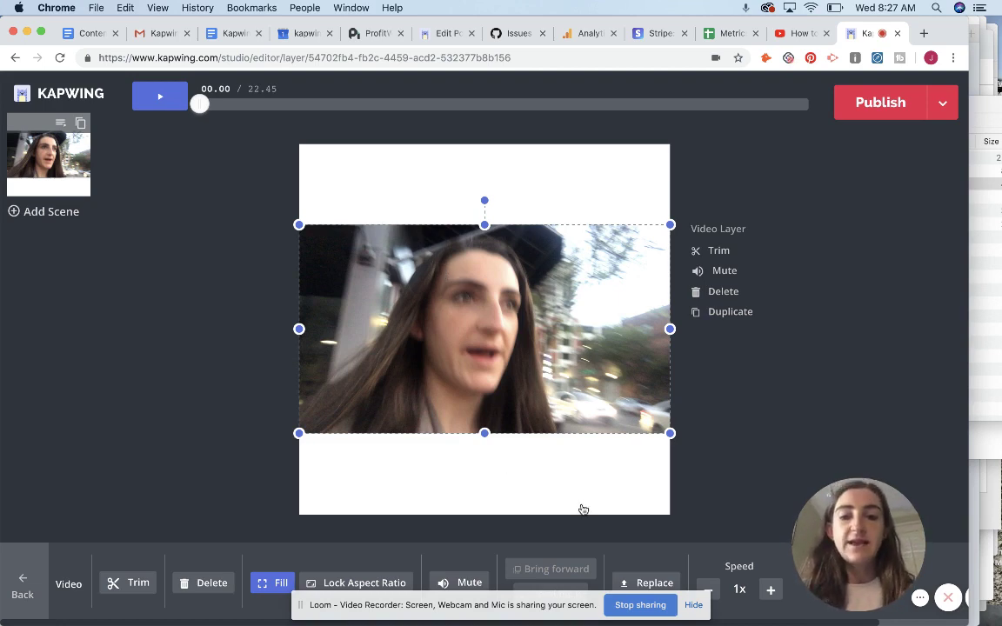
# - Preview the clip and pause it at 07.00
pyautogui.click(512, 497)
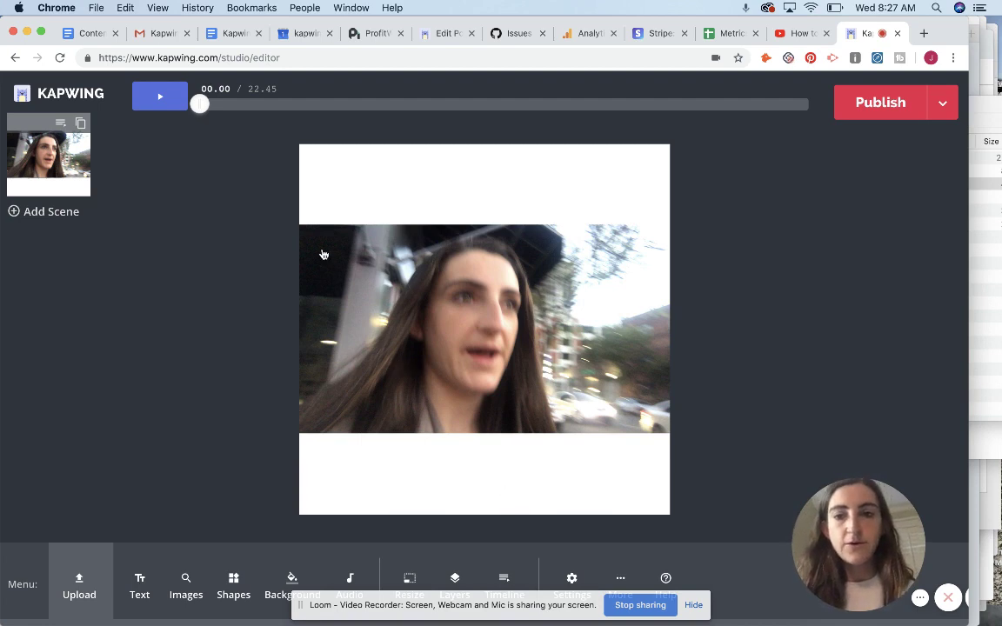
pyautogui.click(156, 101)
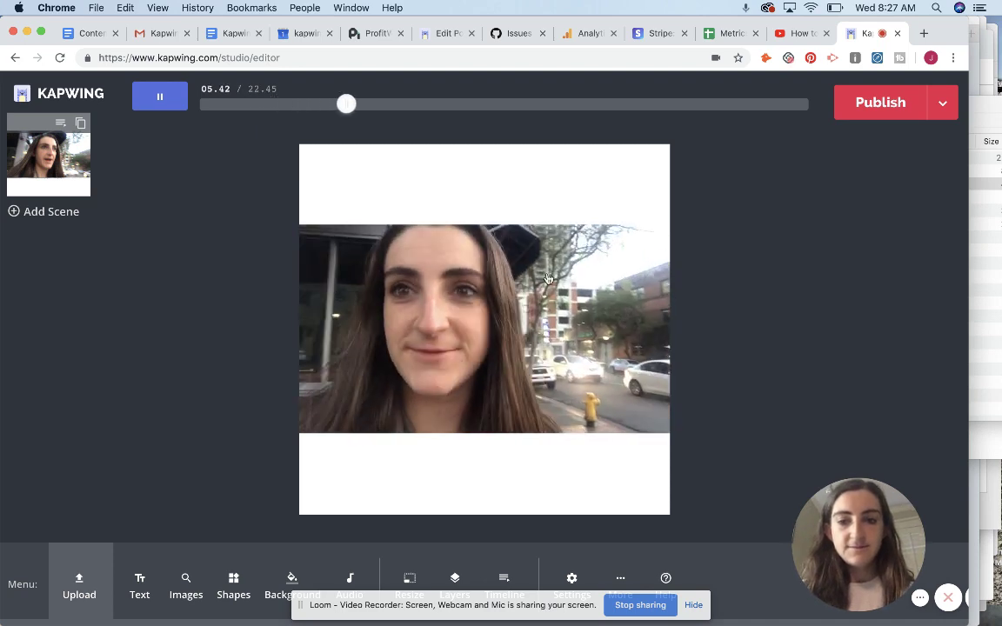
pyautogui.click(161, 102)
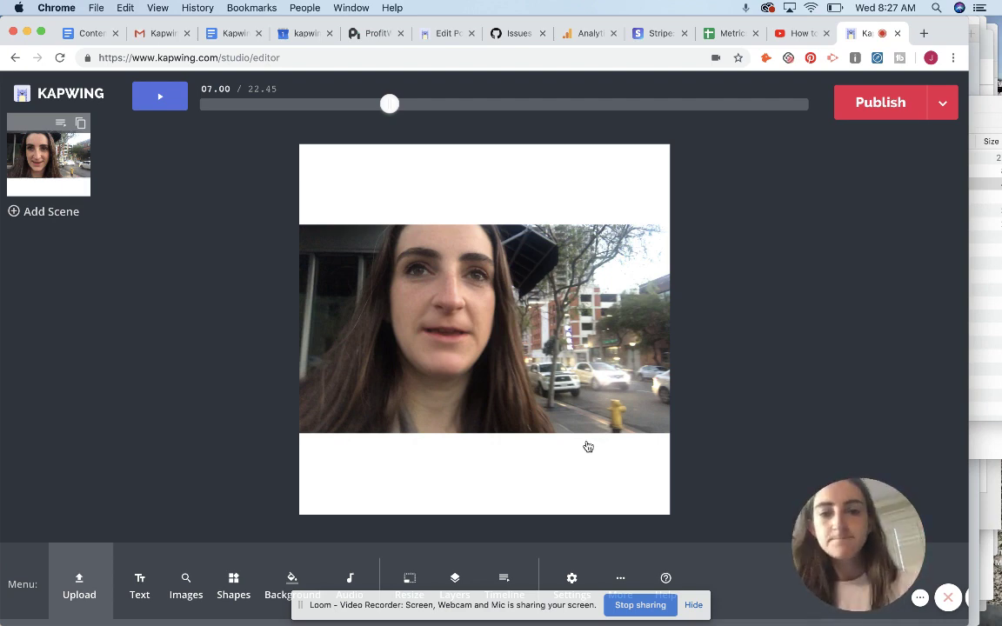
# - Stretch the video layer taller and re-centre it vertically between white bands
pyautogui.click(487, 353)
pyautogui.moveTo(485, 432); pyautogui.dragTo(484, 460)
pyautogui.moveTo(481, 330); pyautogui.dragTo(478, 315)
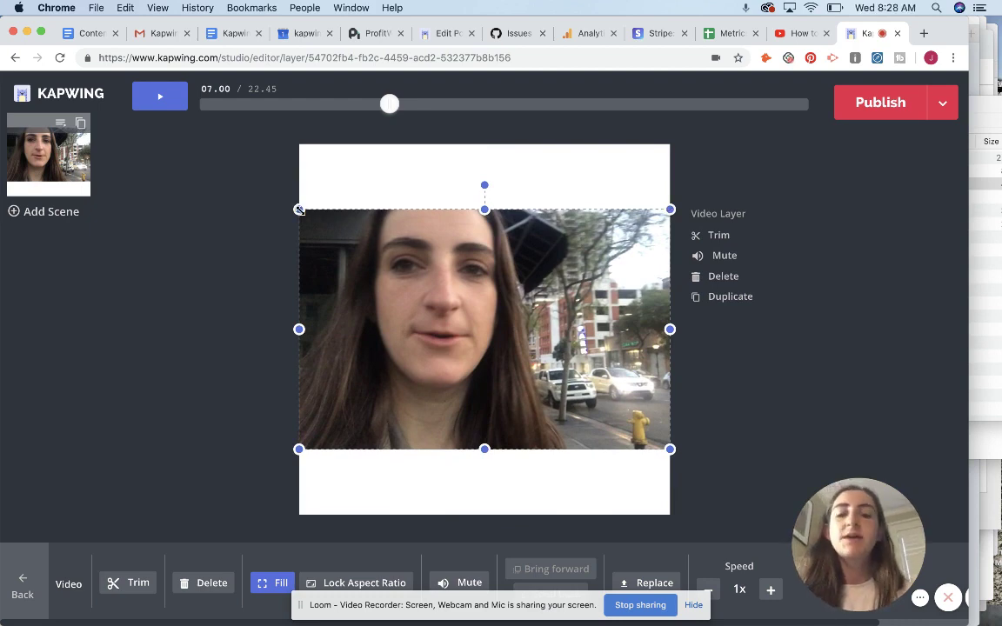
pyautogui.moveTo(512, 372)
pyautogui.mouseDown()
pyautogui.moveTo(501, 365)
pyautogui.moveTo(504, 387)
pyautogui.mouseUp()
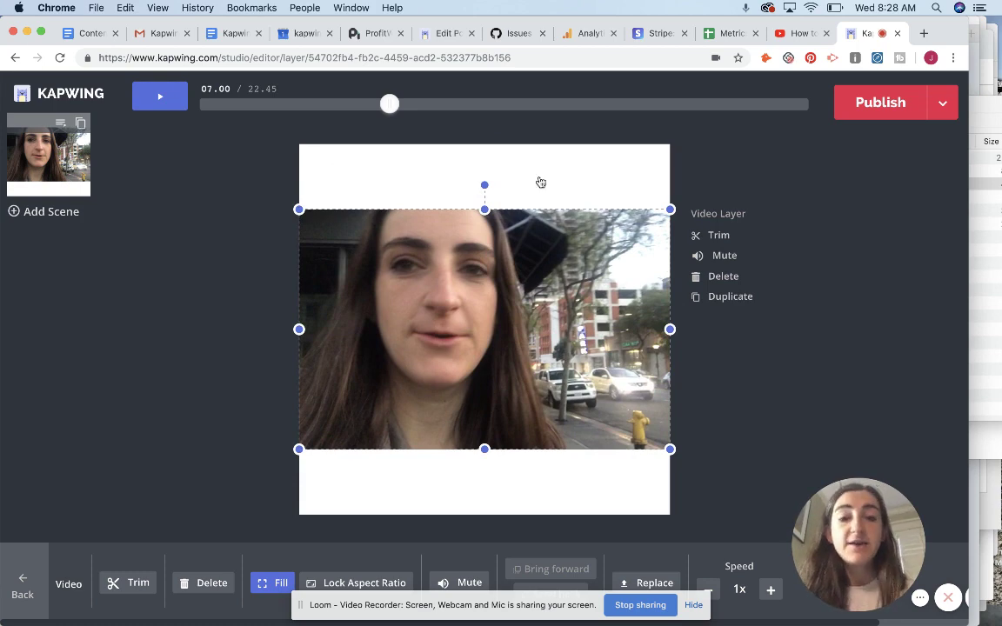
# - Add a text layer reading 'Social Media Marketing World'
pyautogui.click(610, 181)
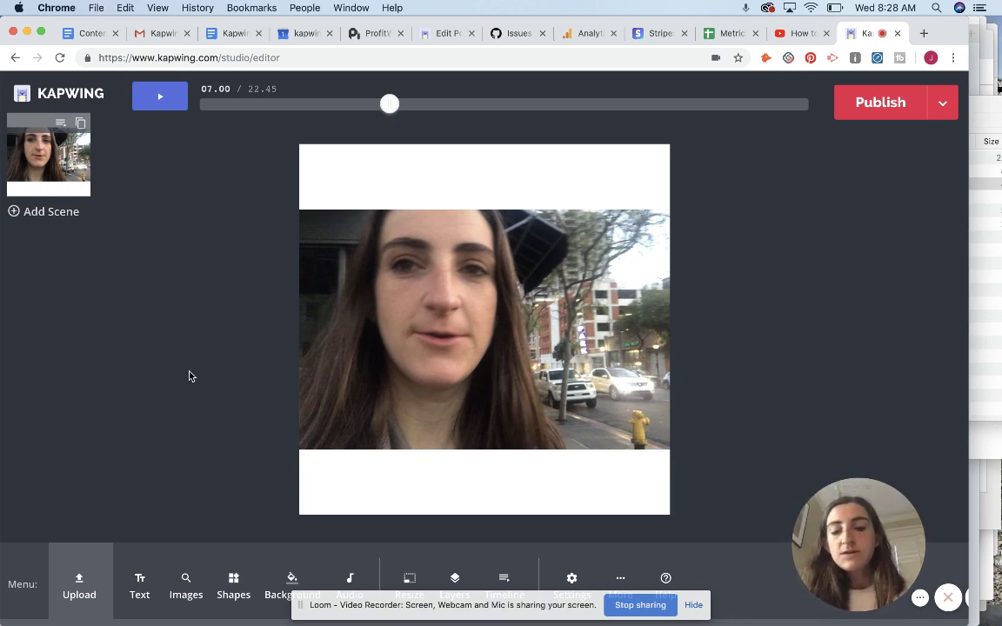
pyautogui.click(139, 587)
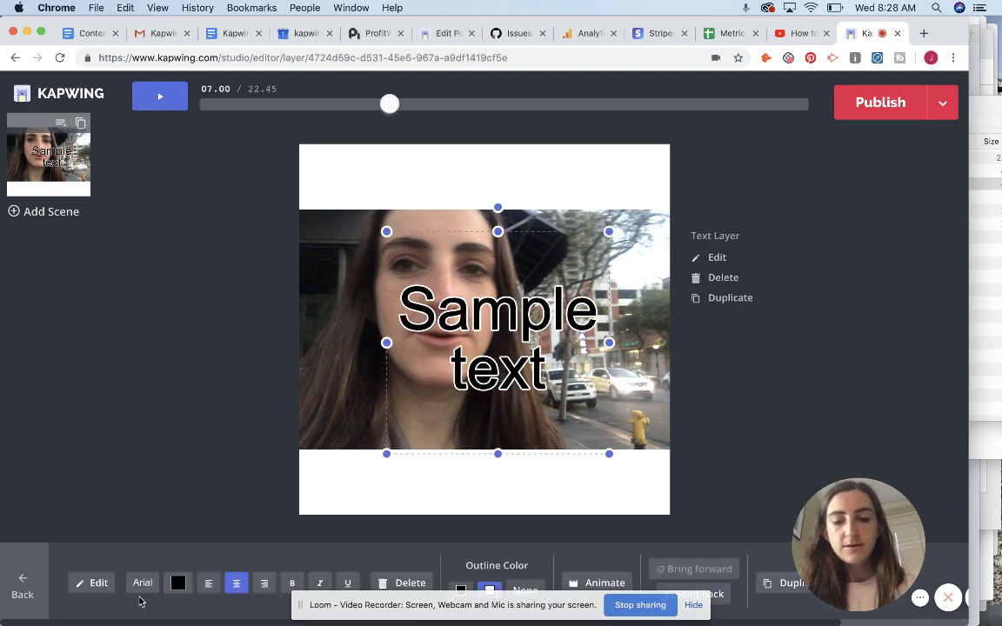
pyautogui.click(693, 604)
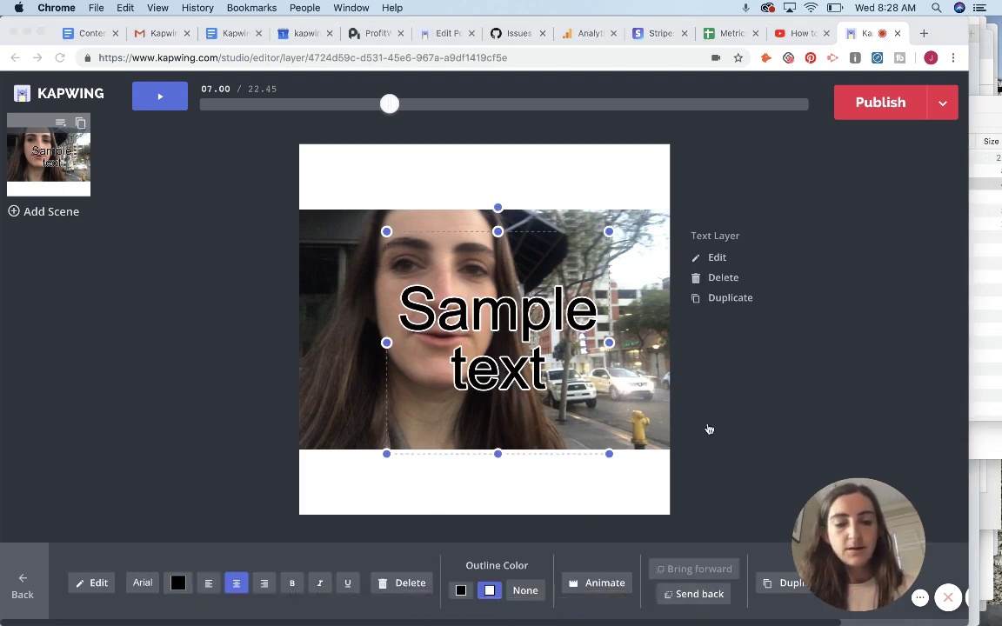
pyautogui.moveTo(505, 371); pyautogui.dragTo(497, 362)
pyautogui.doubleClick(496, 364)
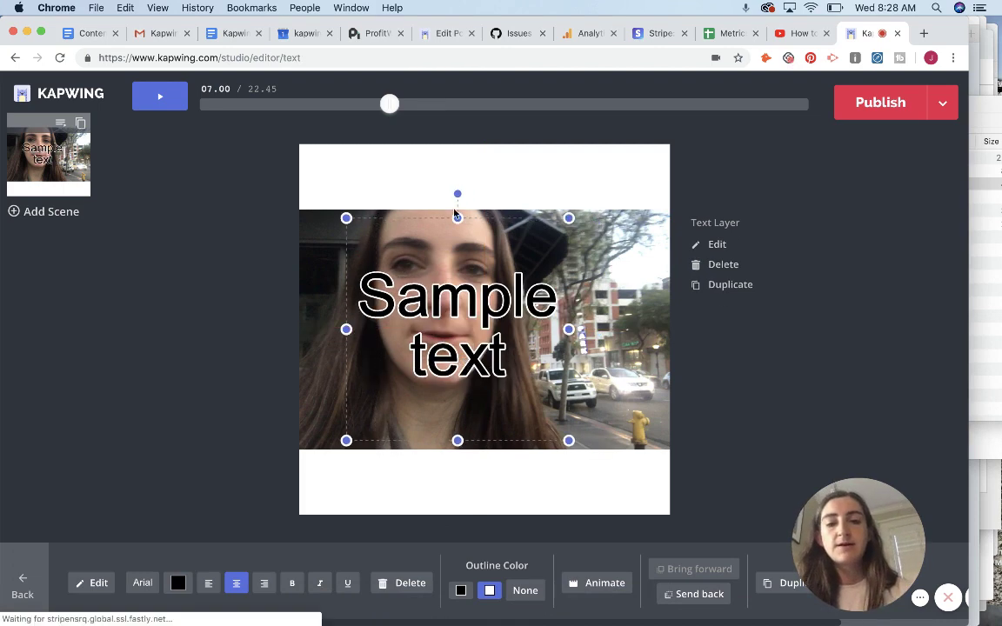
pyautogui.moveTo(425, 266); pyautogui.dragTo(607, 287)
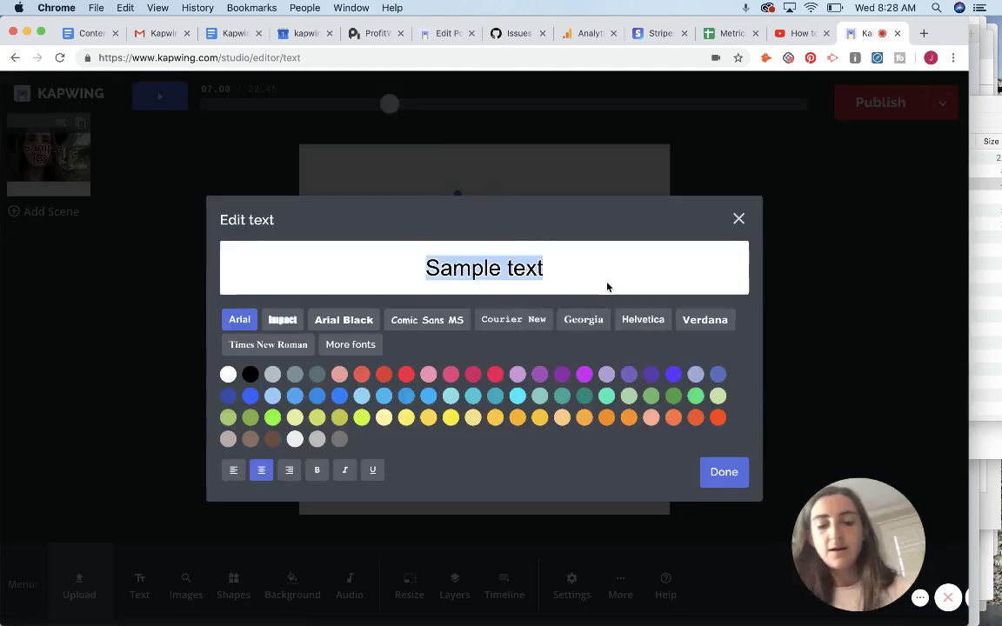
pyautogui.write('Meet')
pyautogui.press('BackSpace')
pyautogui.press('BackSpace')
pyautogui.press('BackSpace')
pyautogui.press('BackSpace')
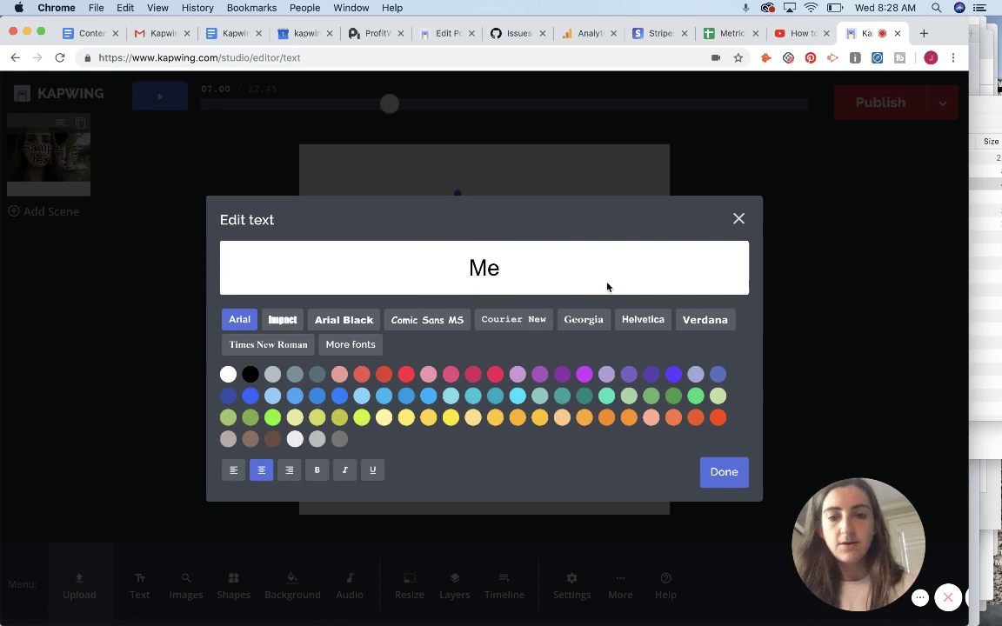
pyautogui.write('Da')
pyautogui.press('BackSpace')
pyautogui.press('BackSpace')
pyautogui.write('Social ')
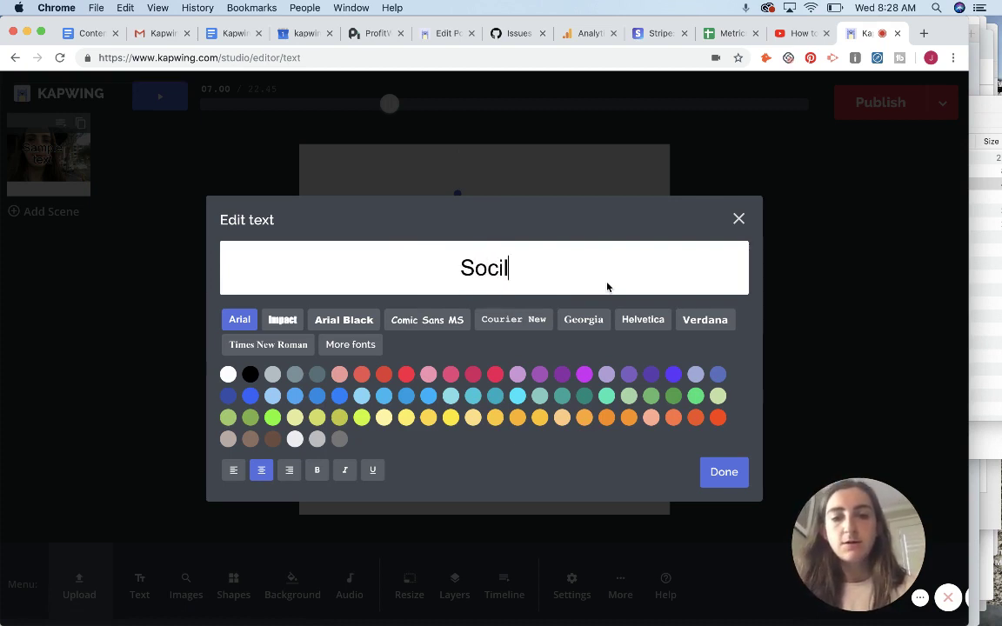
pyautogui.write('Medi')
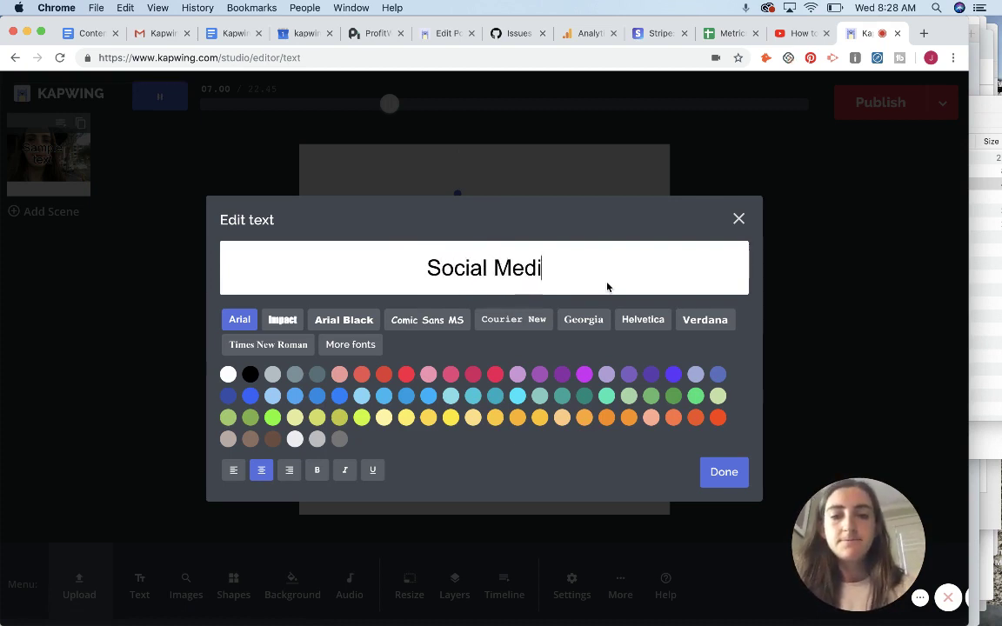
pyautogui.write('a Marketing World')
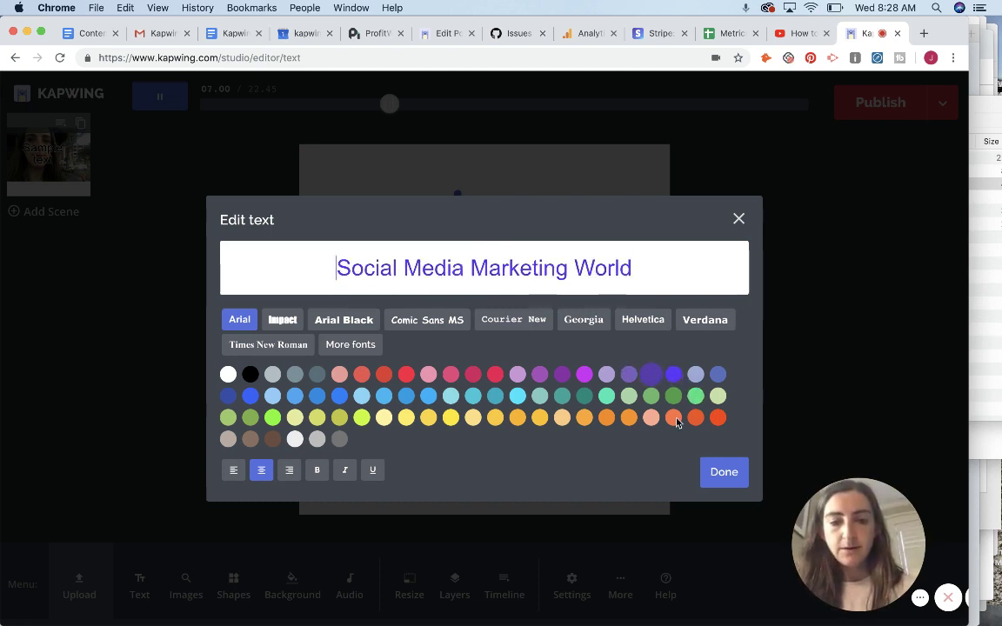
# - Change the title's font to Raleway
pyautogui.click(348, 344)
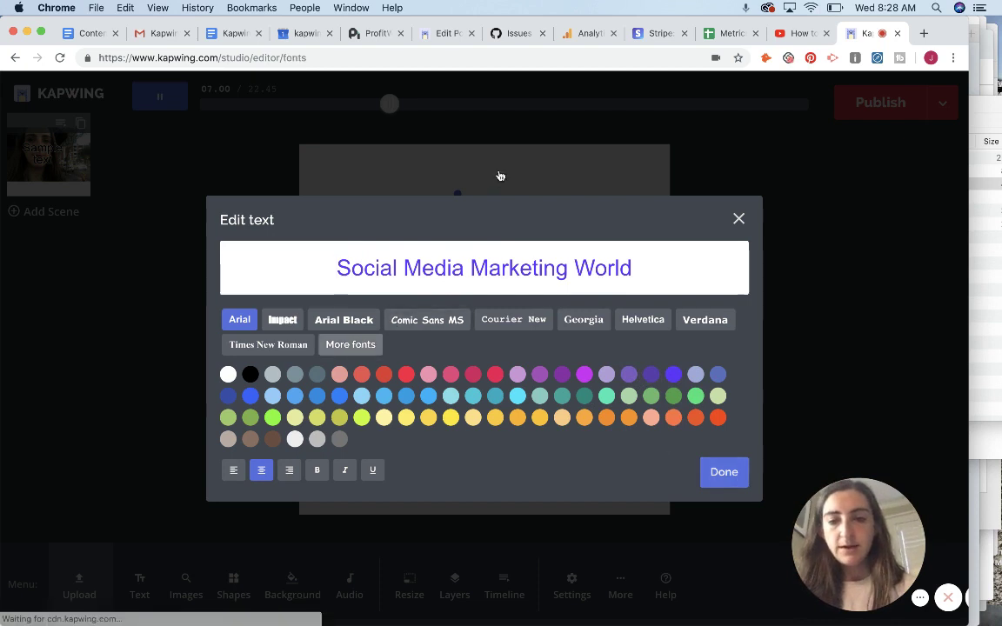
pyautogui.click(480, 172)
pyautogui.write('ral')
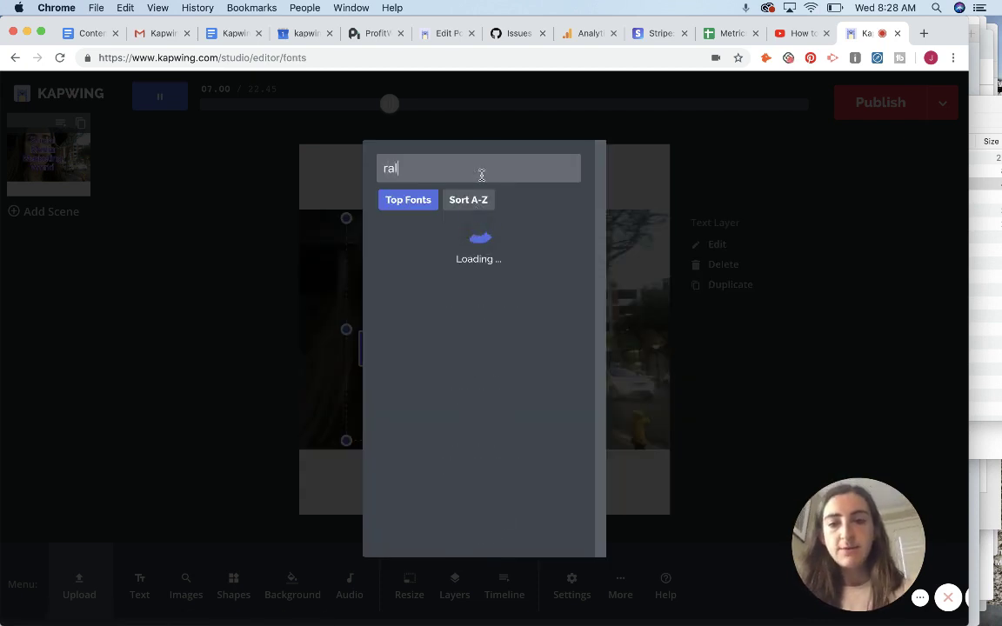
pyautogui.write('e')
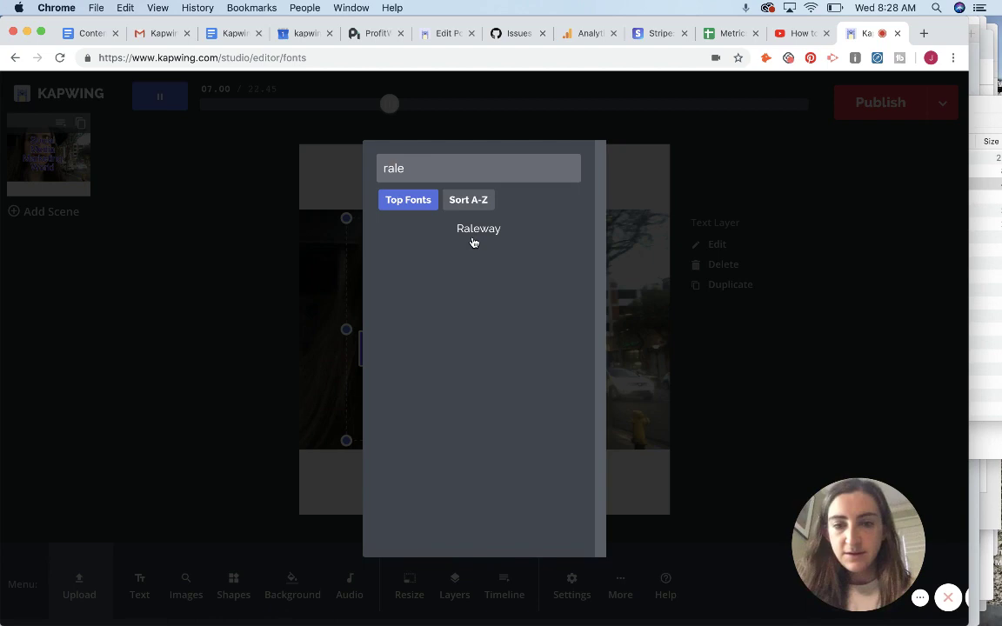
pyautogui.click(473, 243)
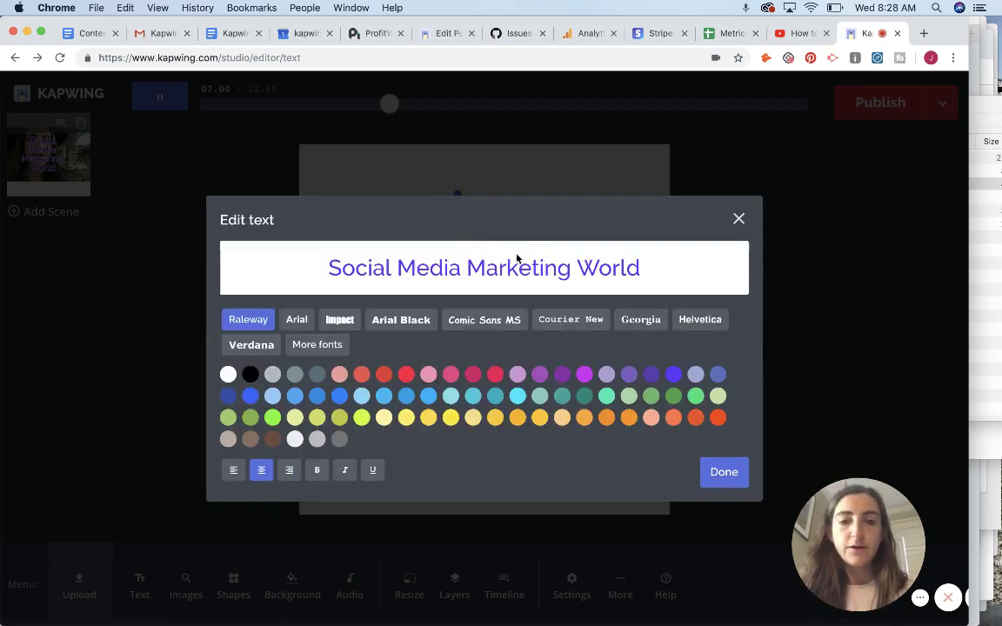
pyautogui.click(723, 472)
# - Move the title to the top band, resize it to wrap onto two lines, and centre it
pyautogui.moveTo(482, 337); pyautogui.dragTo(436, 263)
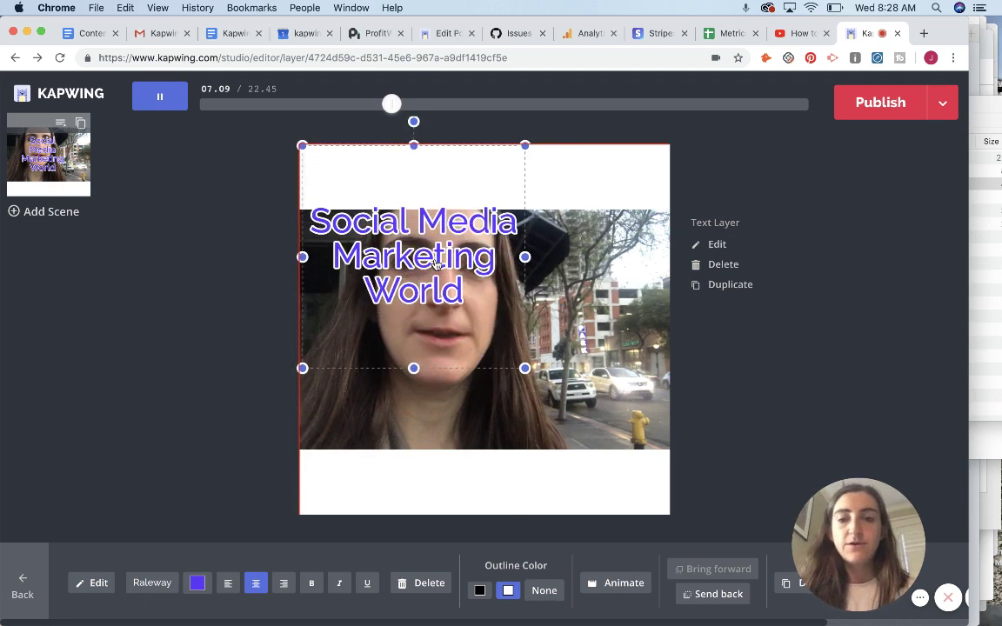
pyautogui.moveTo(524, 367); pyautogui.dragTo(670, 201)
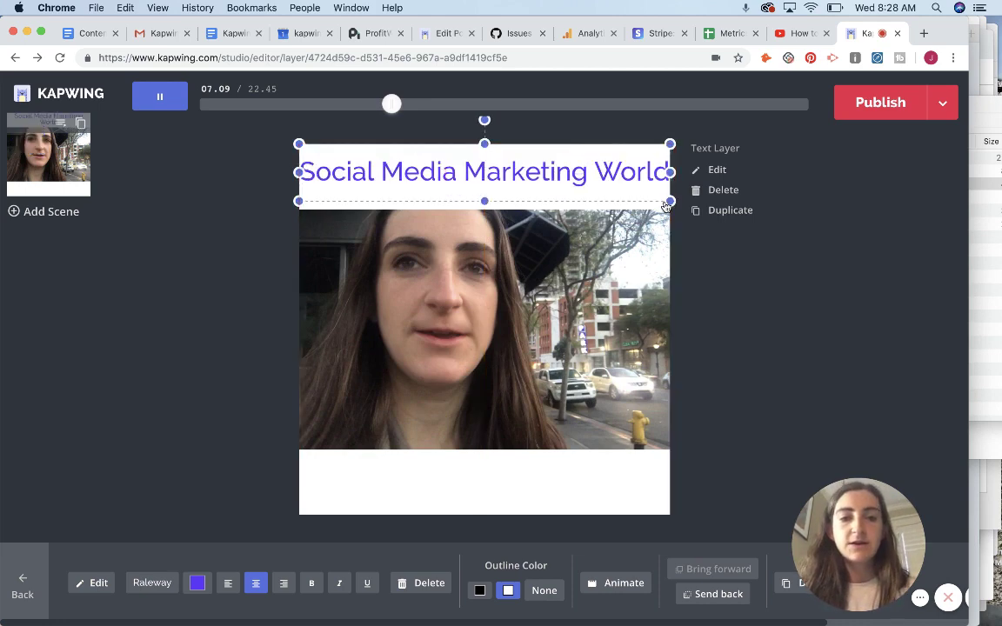
pyautogui.moveTo(600, 178); pyautogui.dragTo(606, 177)
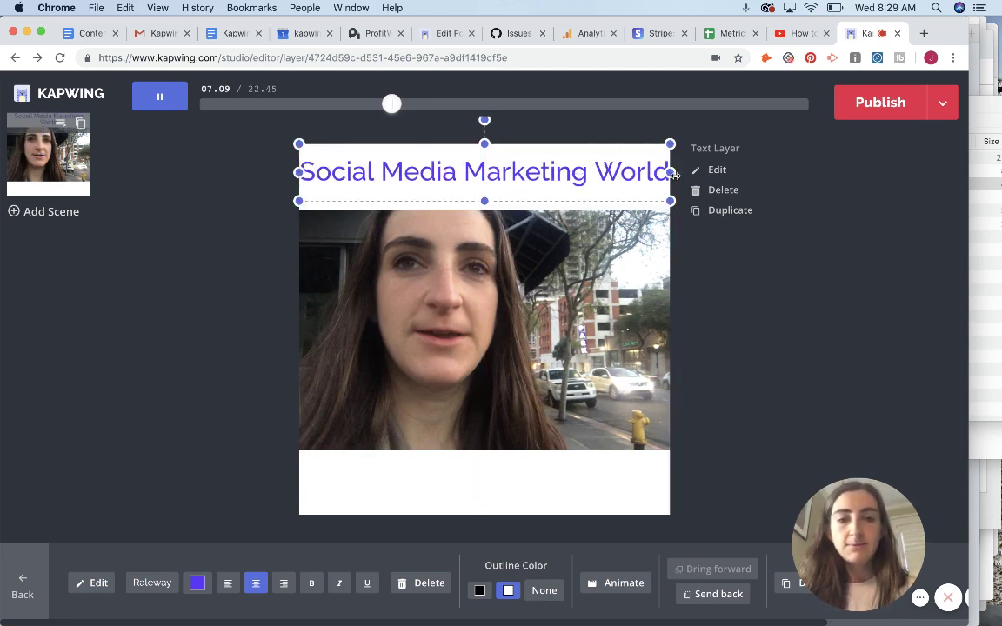
pyautogui.moveTo(669, 172); pyautogui.dragTo(649, 171)
pyautogui.moveTo(520, 178)
pyautogui.mouseDown()
pyautogui.moveTo(513, 184)
pyautogui.moveTo(524, 180)
pyautogui.mouseUp()
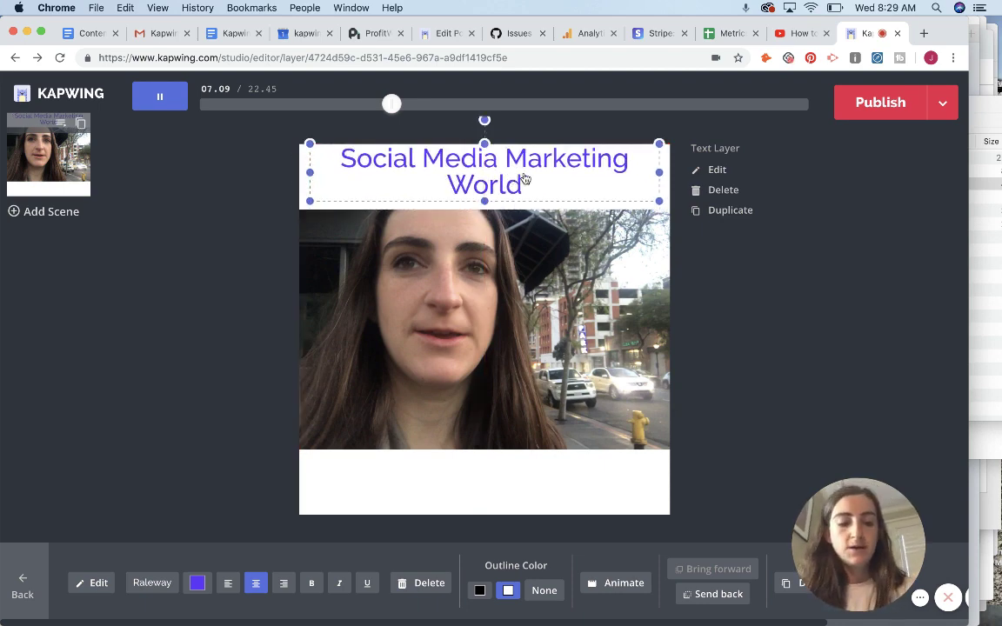
# - Fine-tune the layout: enlarge the title text, nudge the video down, lower the title slightly
pyautogui.click(134, 311)
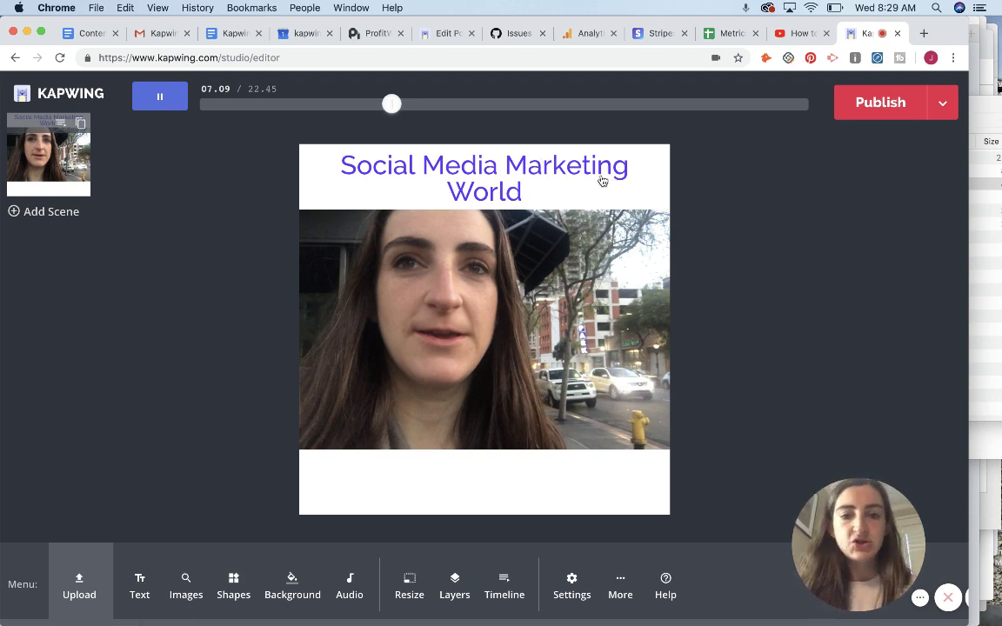
pyautogui.click(619, 185)
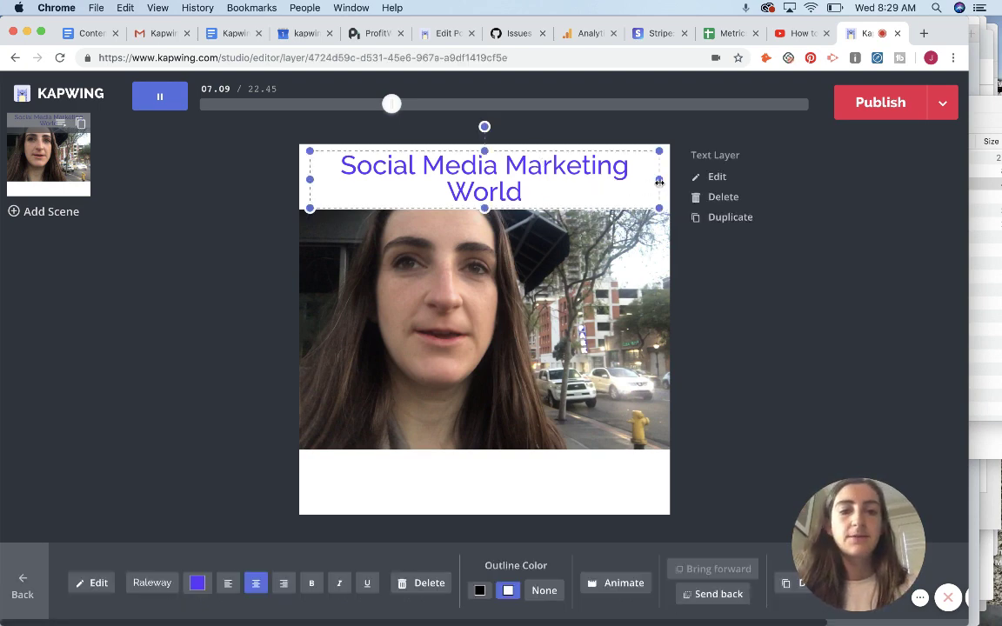
pyautogui.moveTo(657, 178); pyautogui.dragTo(645, 179)
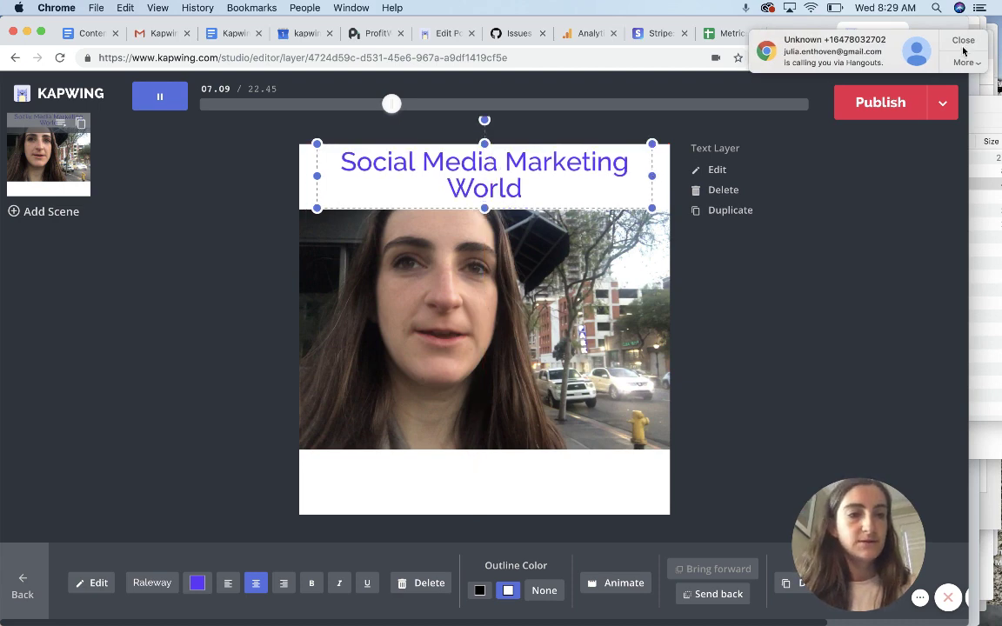
pyautogui.click(963, 44)
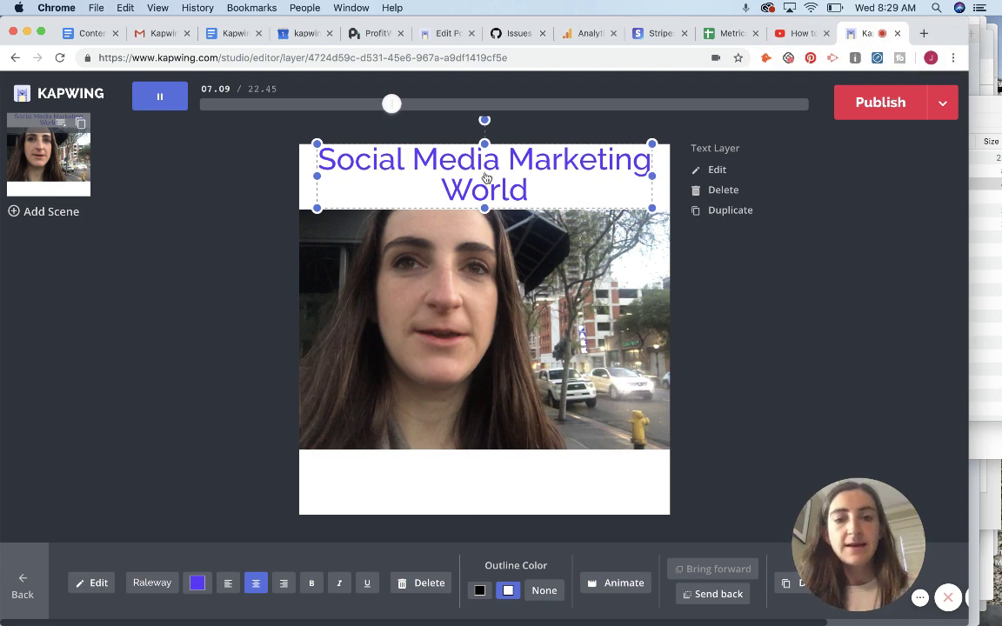
pyautogui.moveTo(439, 161); pyautogui.dragTo(486, 177)
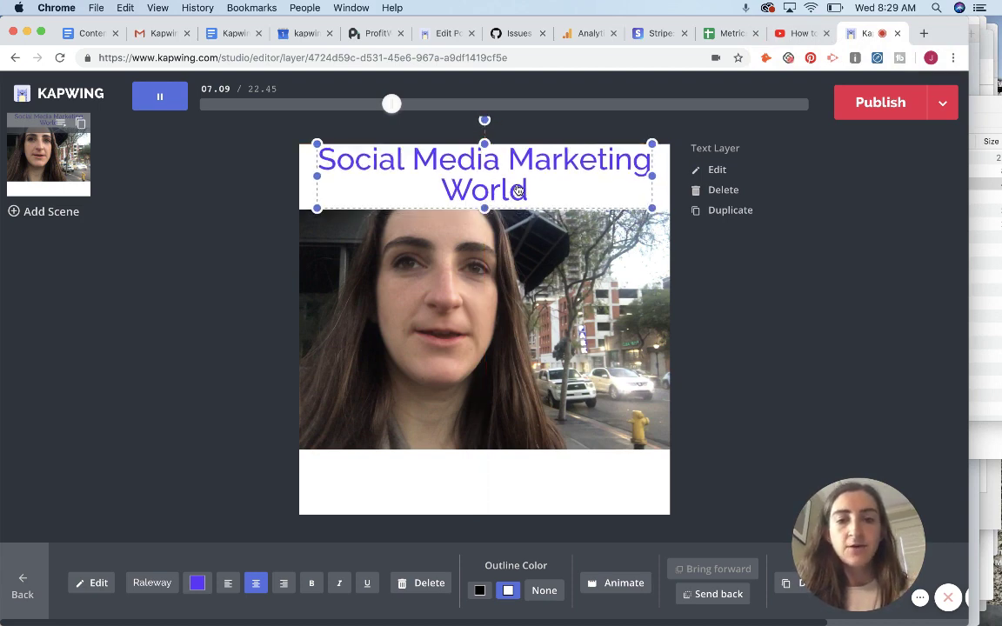
pyautogui.click(209, 336)
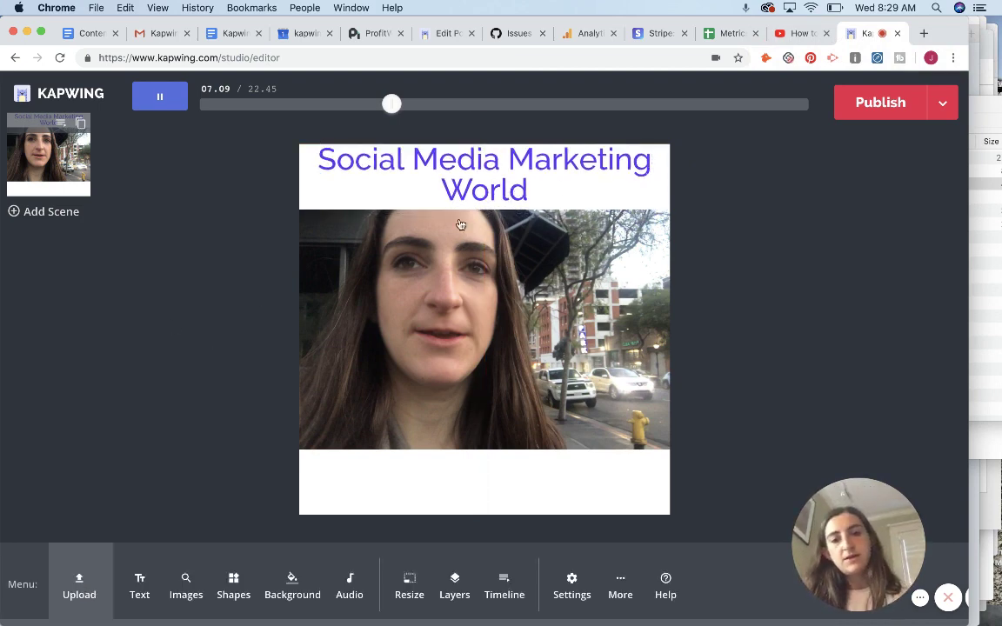
pyautogui.click(465, 260)
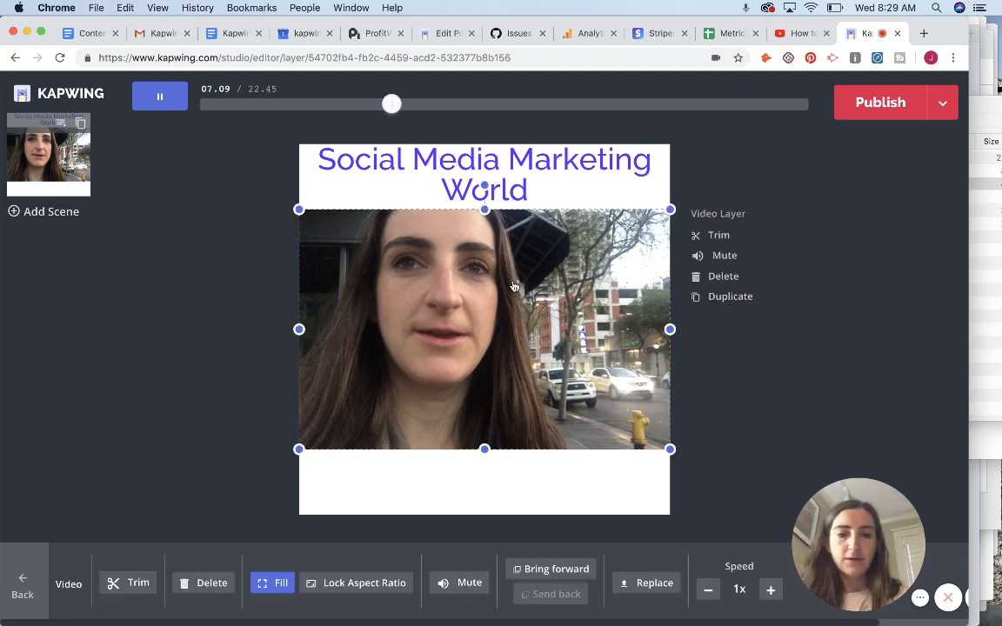
pyautogui.moveTo(514, 286); pyautogui.dragTo(462, 252)
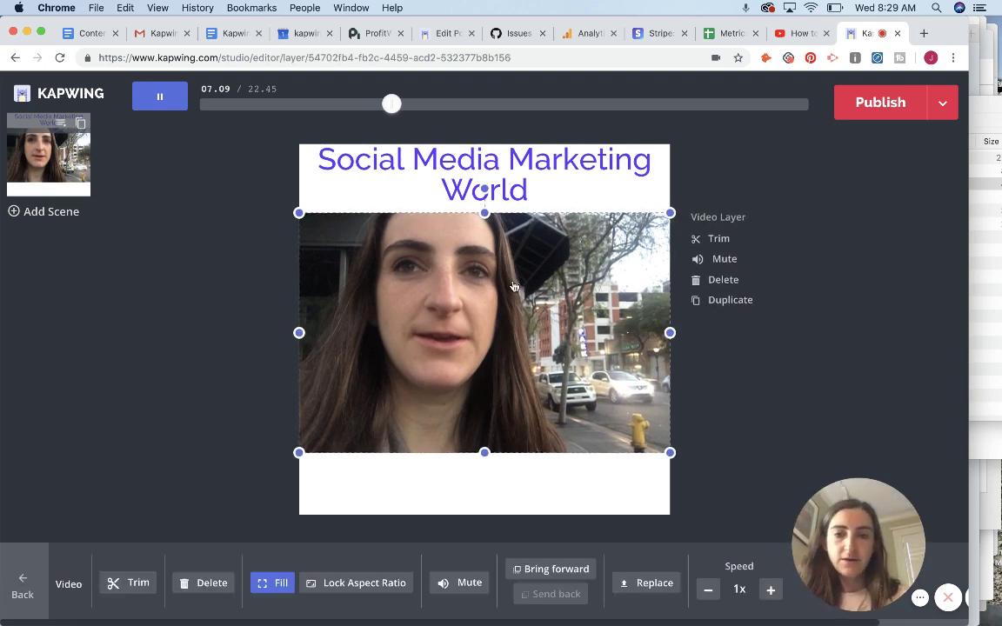
pyautogui.click(463, 157)
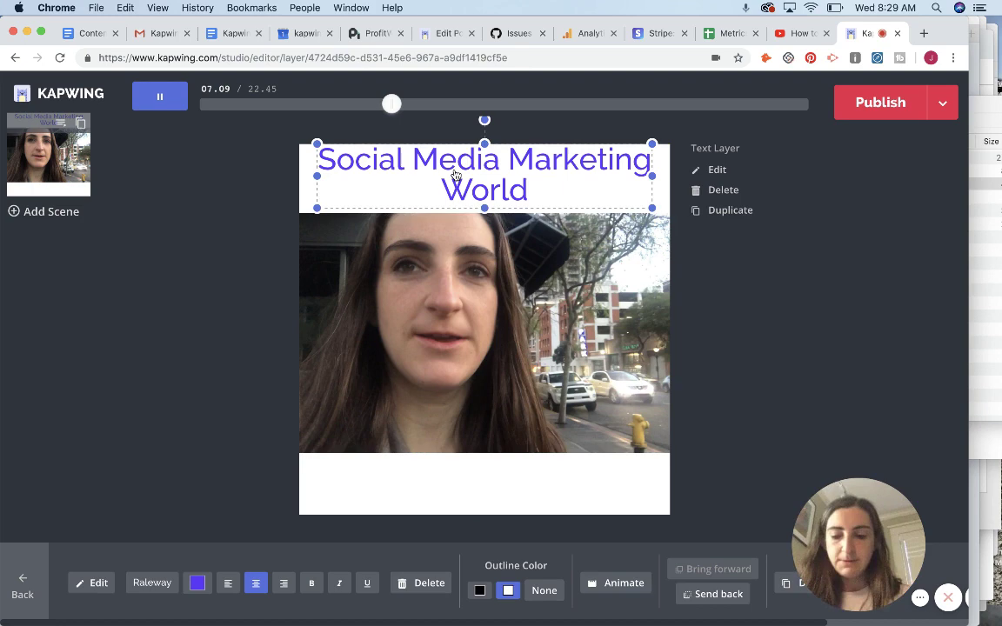
pyautogui.moveTo(456, 176); pyautogui.dragTo(455, 183)
pyautogui.click(168, 224)
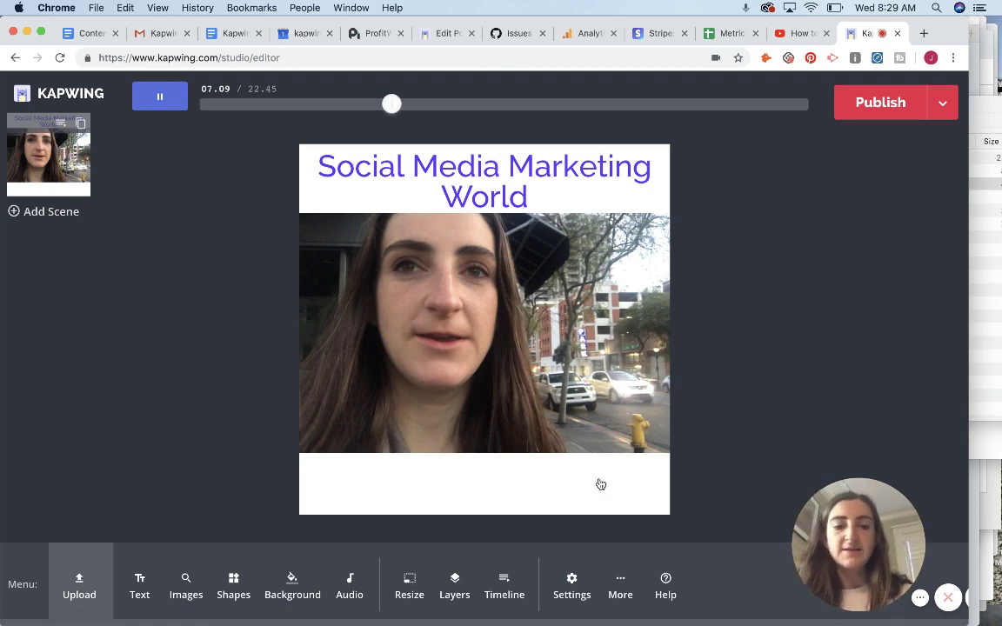
# - Replay the preview from 04.57 and pause it with the video clip selected
pyautogui.click(177, 101)
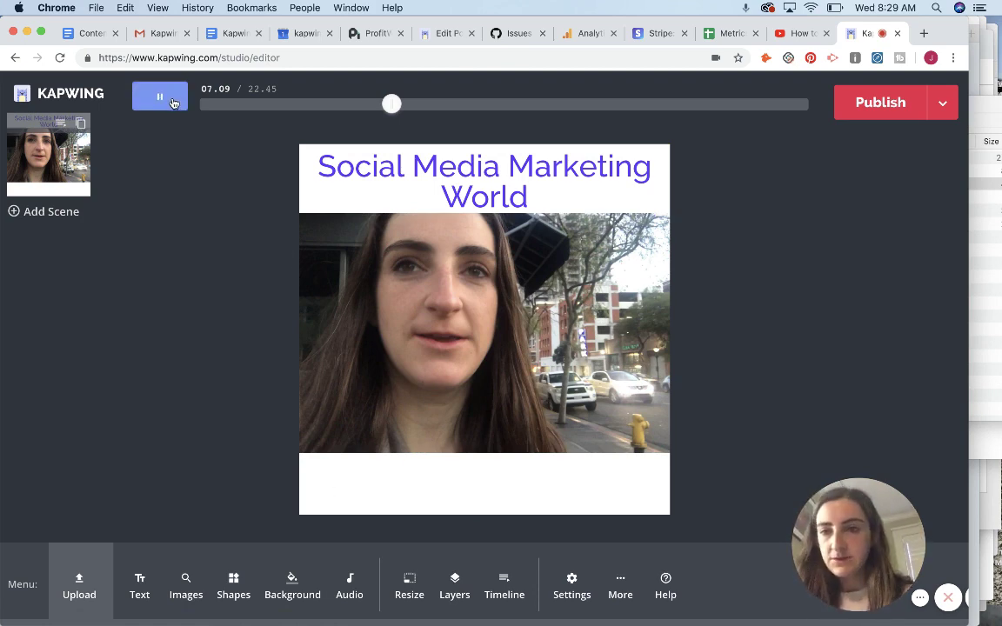
pyautogui.click(323, 104)
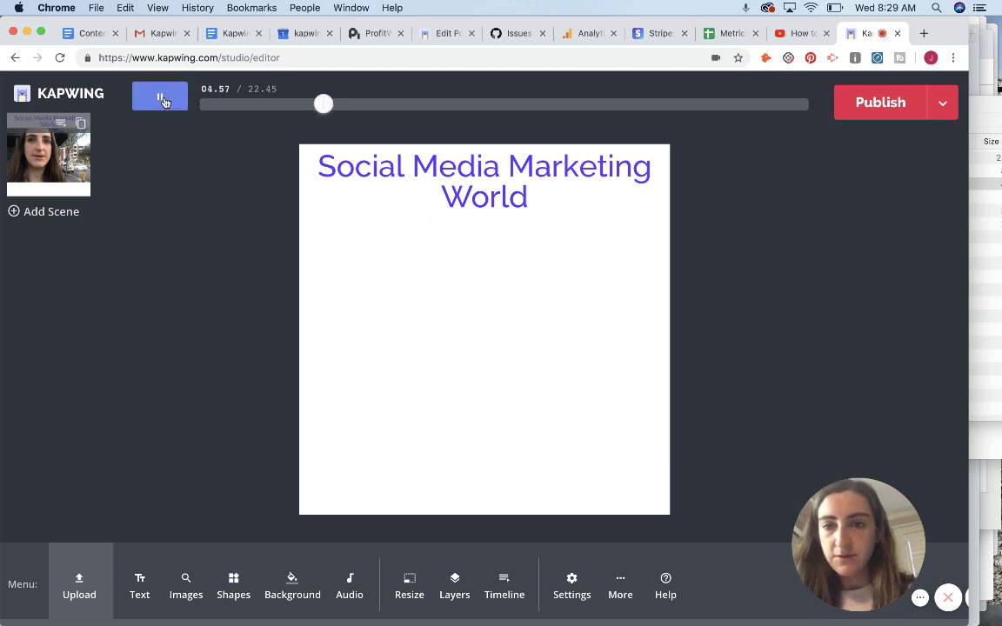
pyautogui.click(170, 102)
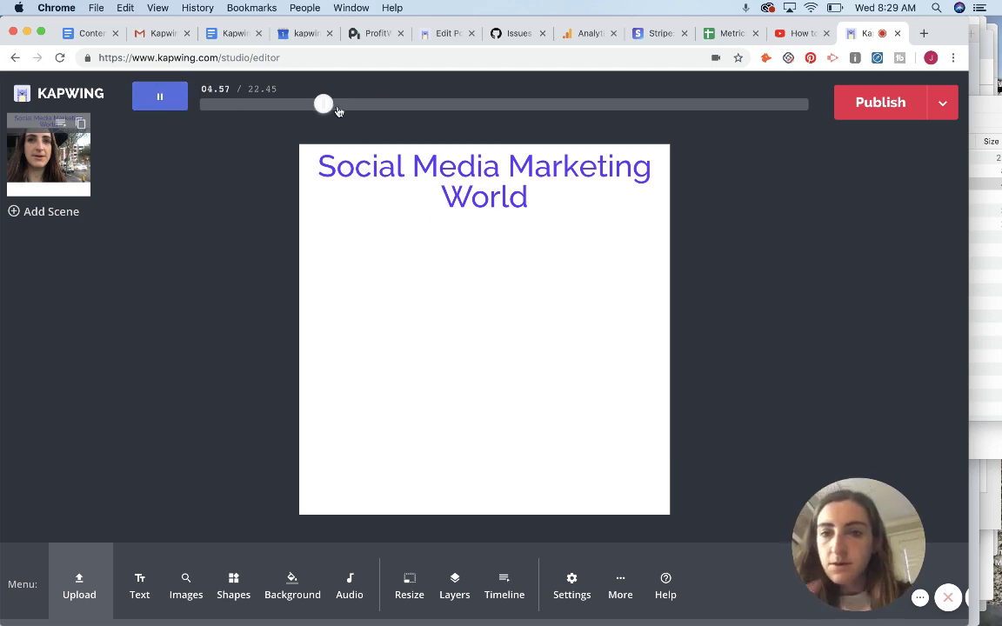
pyautogui.click(442, 303)
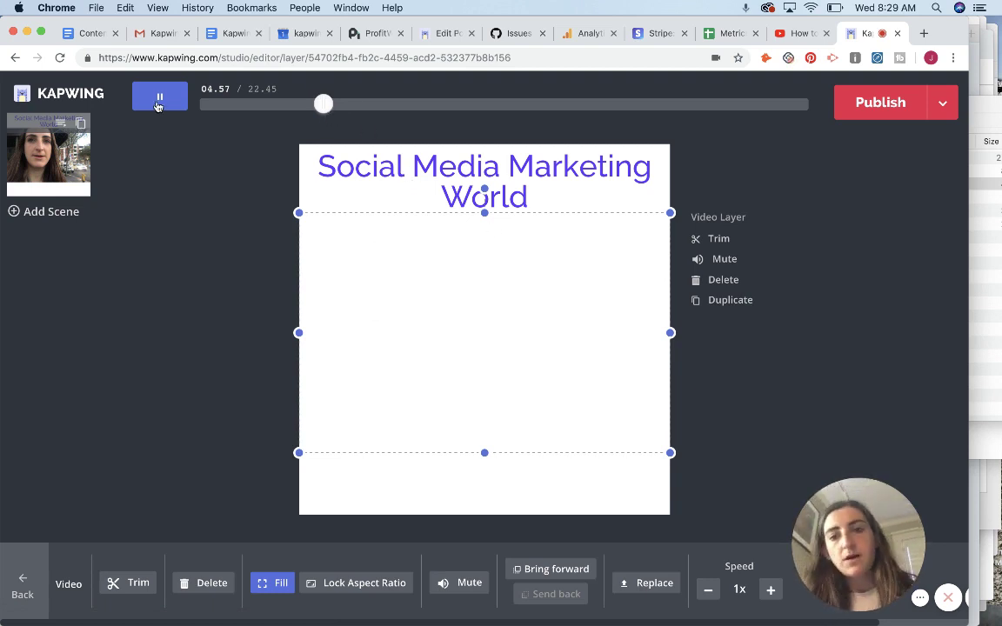
pyautogui.press('space')
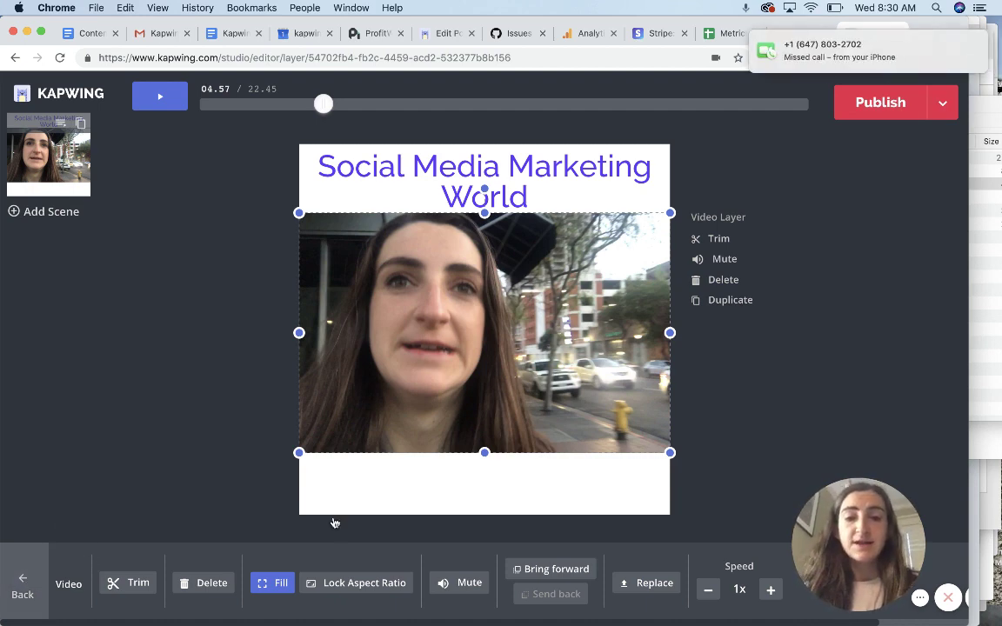
# - Trim the video clip to start at 00.97
pyautogui.click(131, 588)
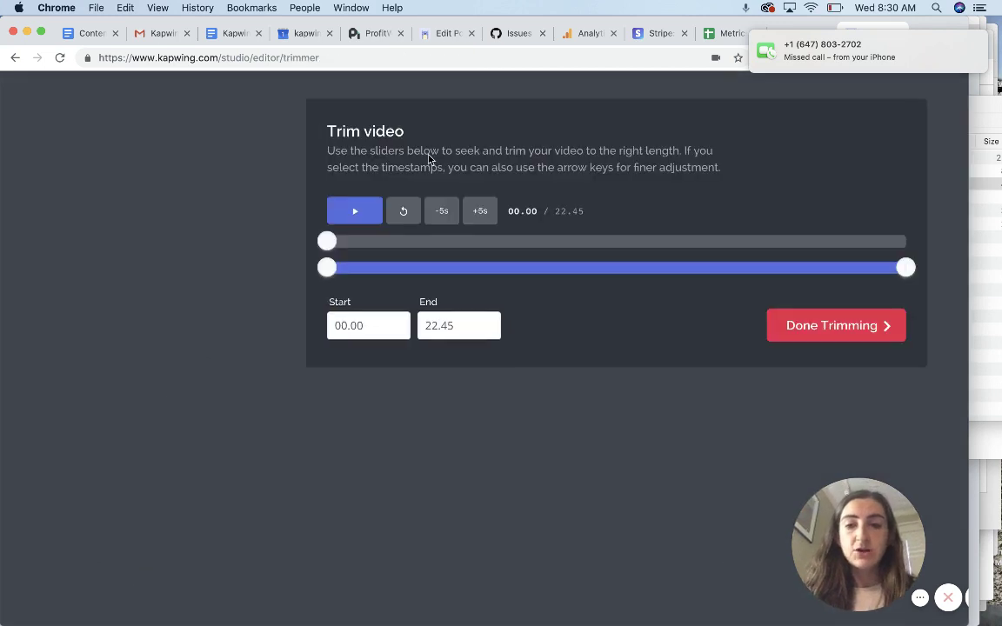
pyautogui.moveTo(327, 268); pyautogui.dragTo(352, 269)
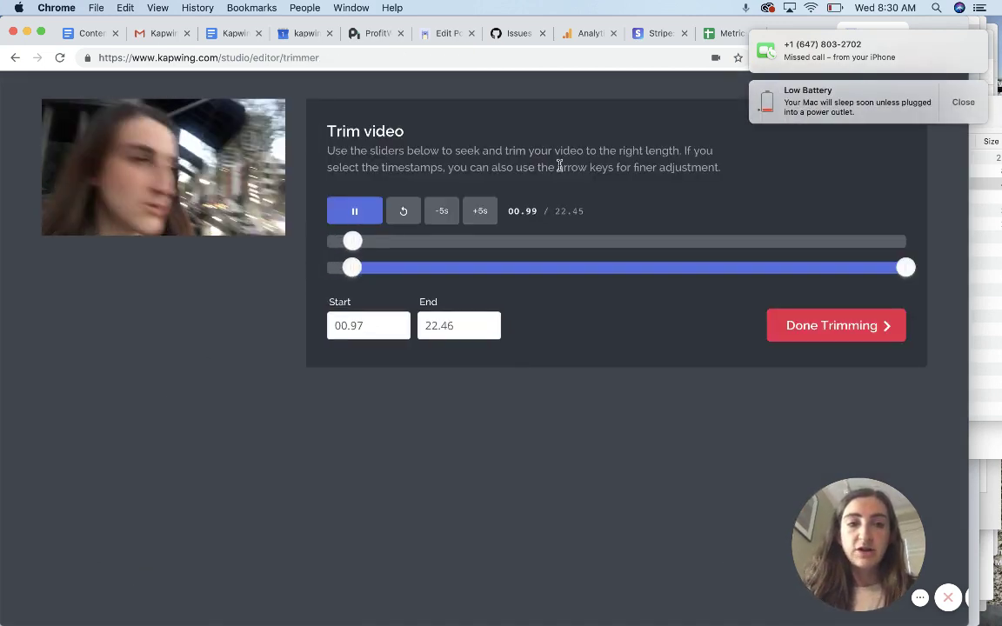
pyautogui.click(963, 102)
pyautogui.click(828, 327)
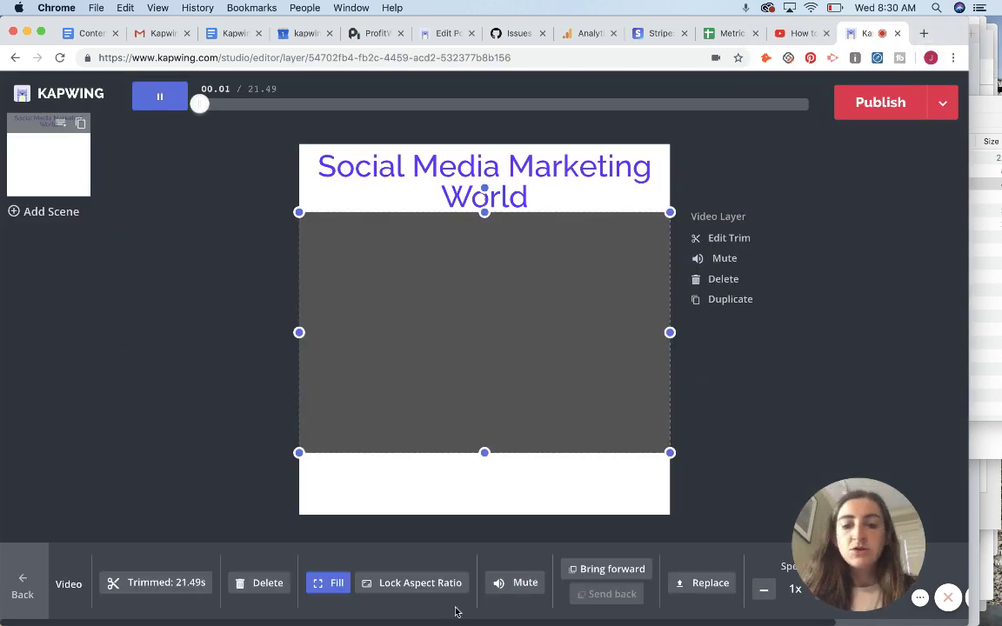
# - Preview the whole project, then publish the video
pyautogui.click(20, 583)
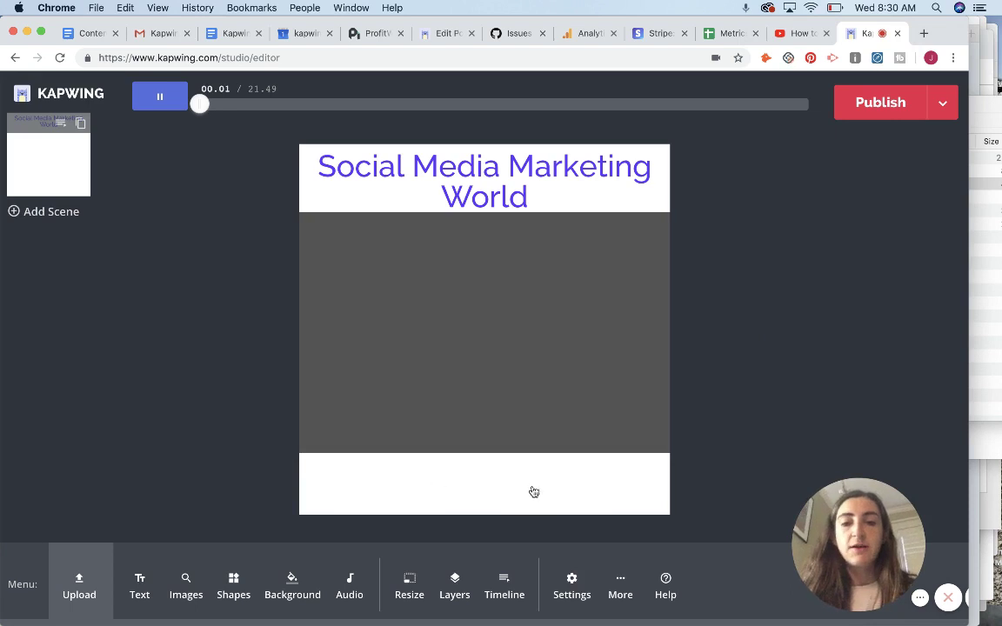
pyautogui.click(157, 101)
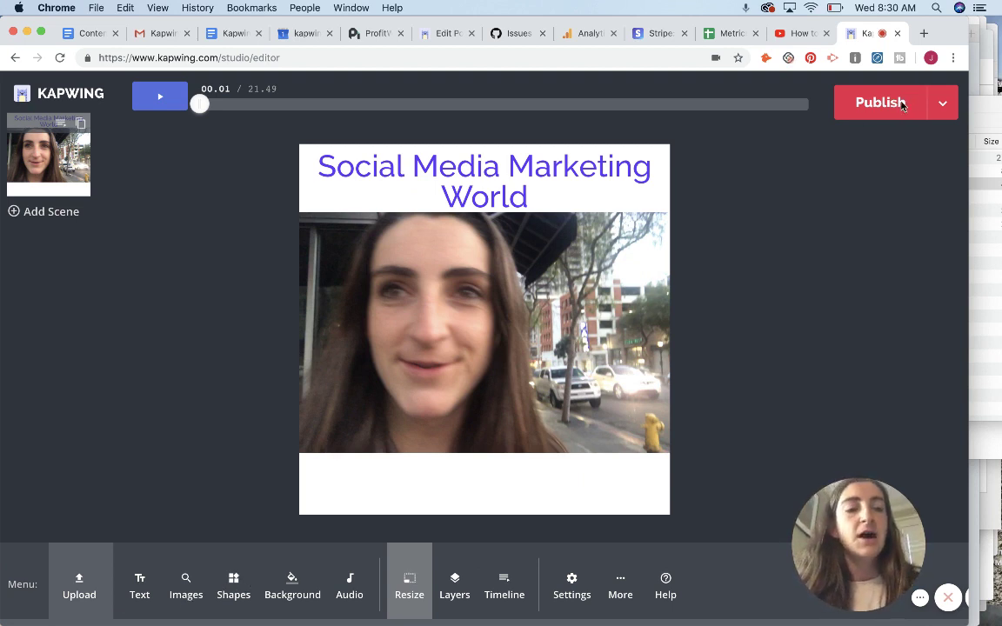
pyautogui.click(902, 105)
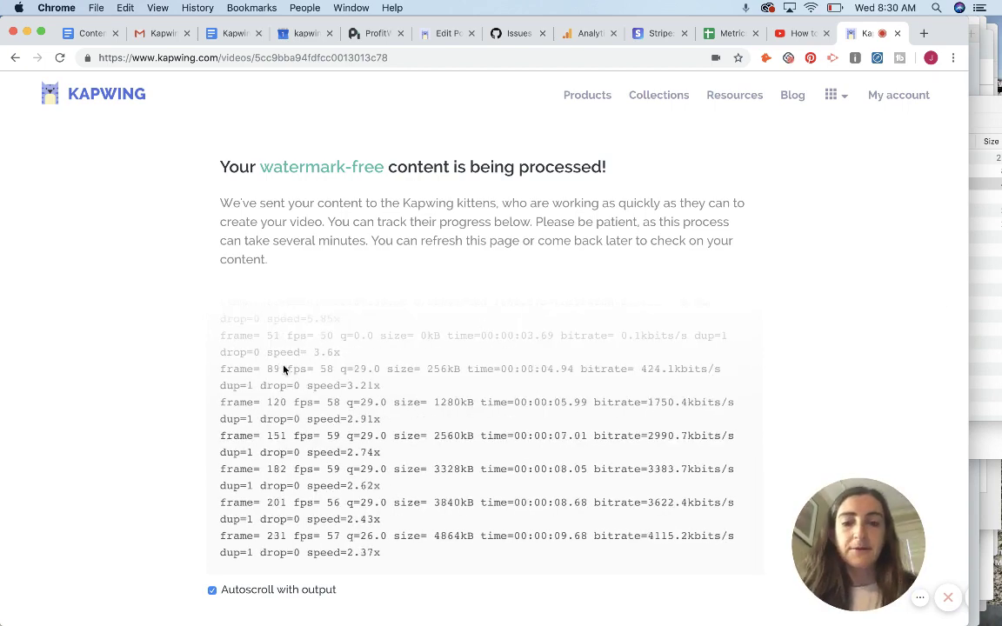
# - Wait on the processing page while the watermark-free video renders
pyautogui.moveTo(284, 370); pyautogui.dragTo(405, 500)
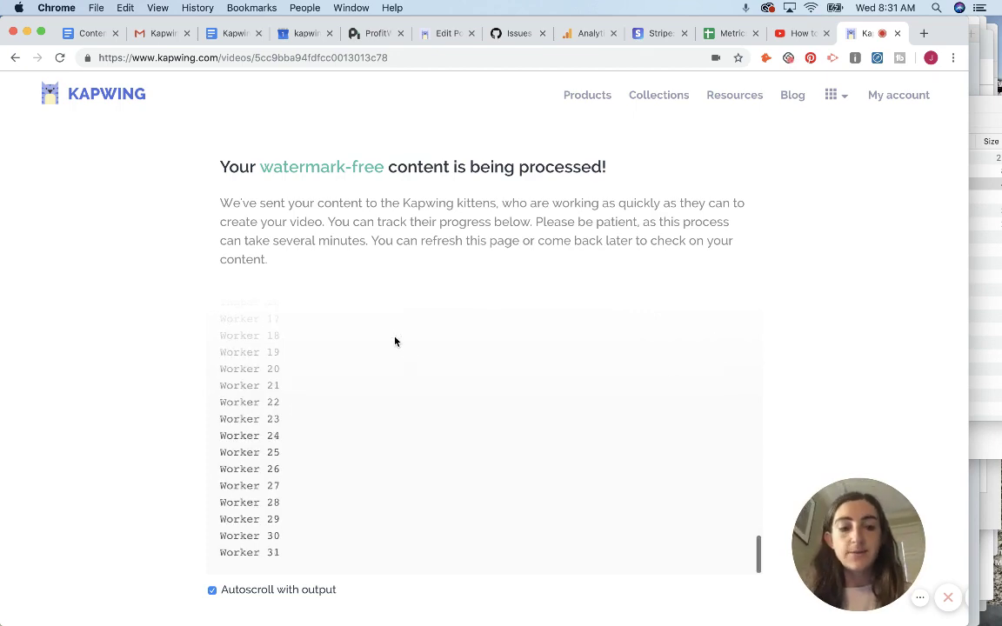
pyautogui.moveTo(394, 341); pyautogui.dragTo(400, 382)
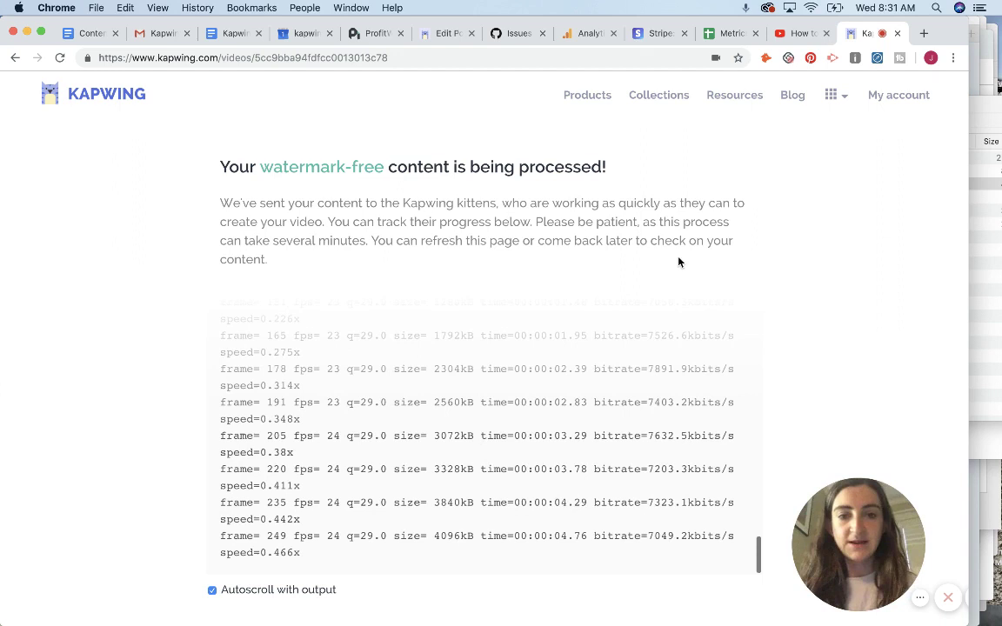
pyautogui.moveTo(907, 528)
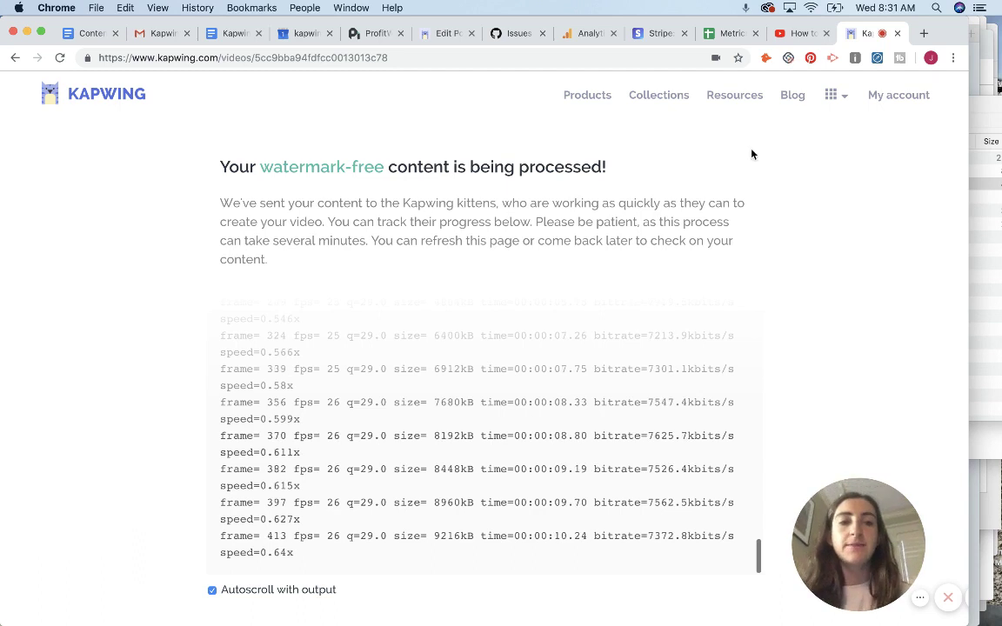
# - In a new tab, search 'kapwing subtitles' and open the Add Subtitles to Video result
pyautogui.click(925, 35)
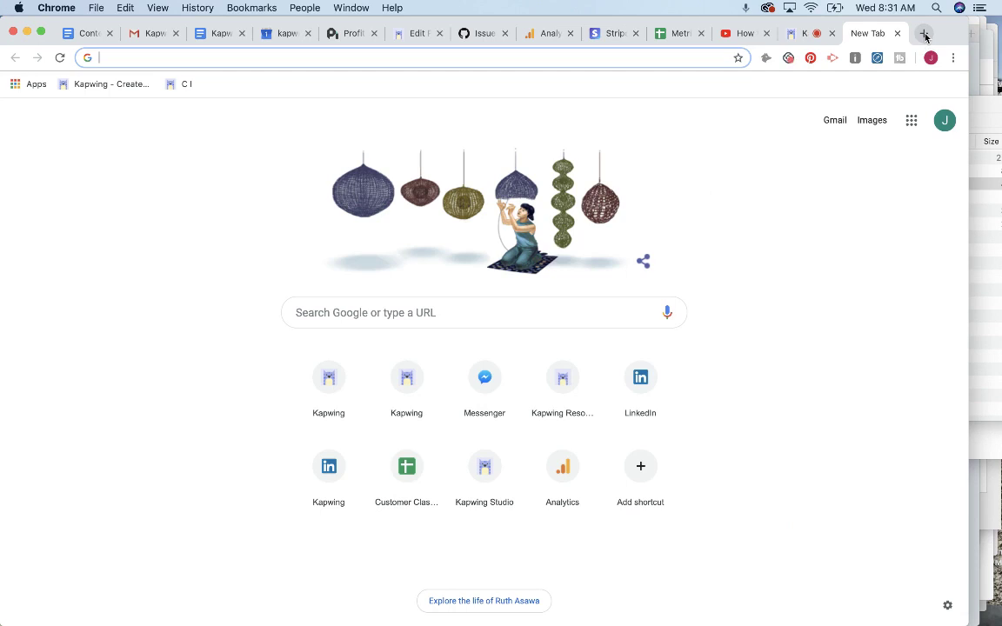
pyautogui.write('kapwing subtitles')
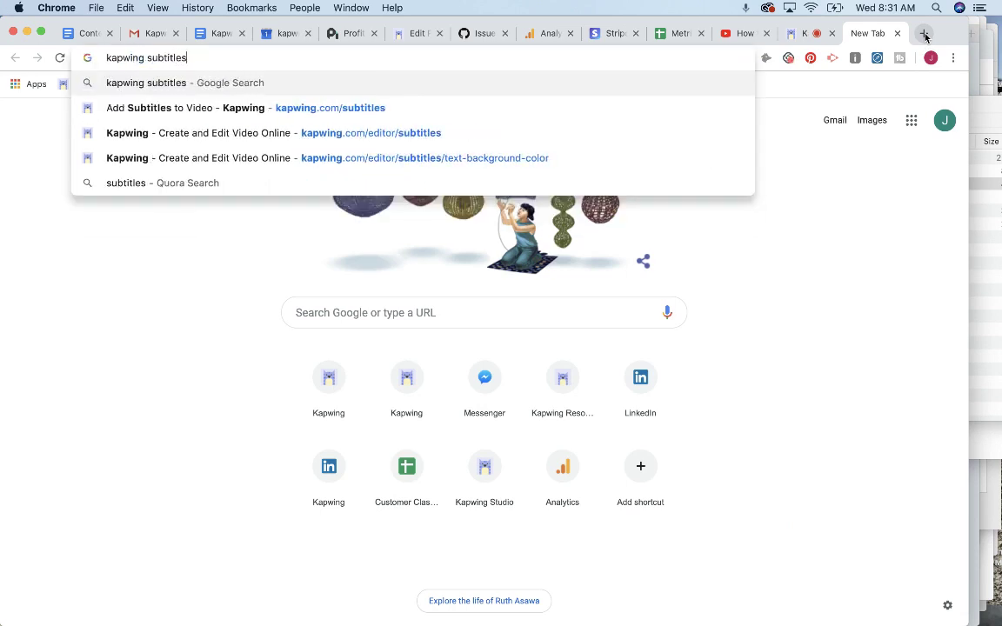
pyautogui.press('Return')
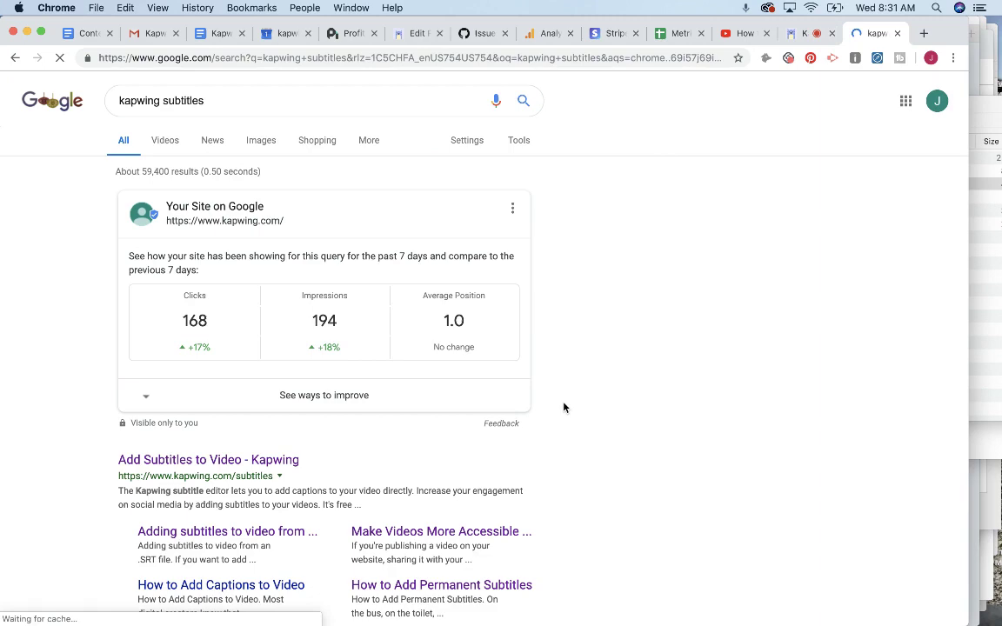
pyautogui.scroll(-3, 564, 407)
pyautogui.scroll(-2, 563, 407)
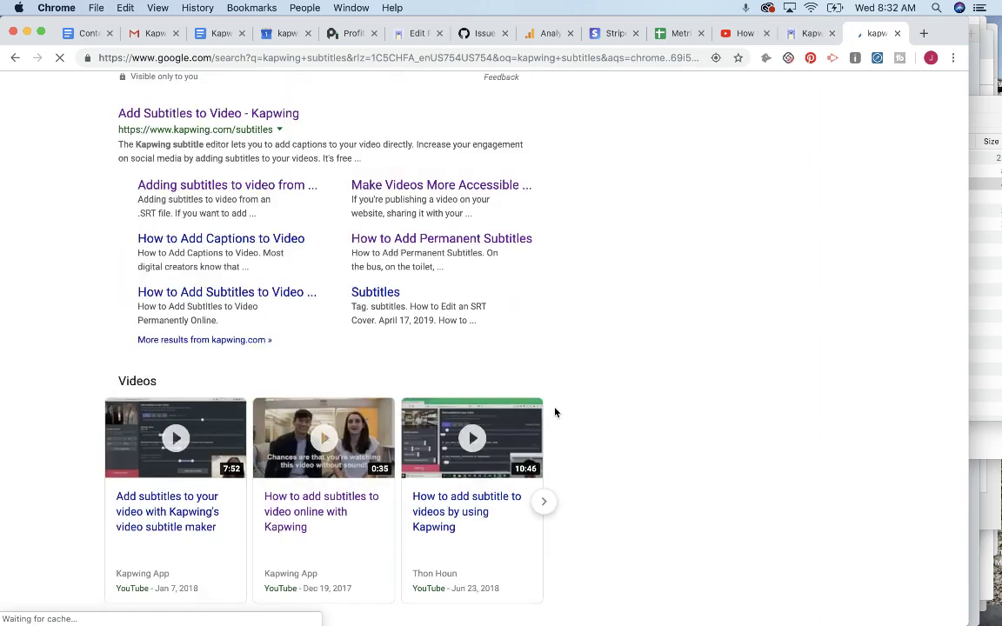
pyautogui.scroll(1, 555, 412)
pyautogui.click(174, 125)
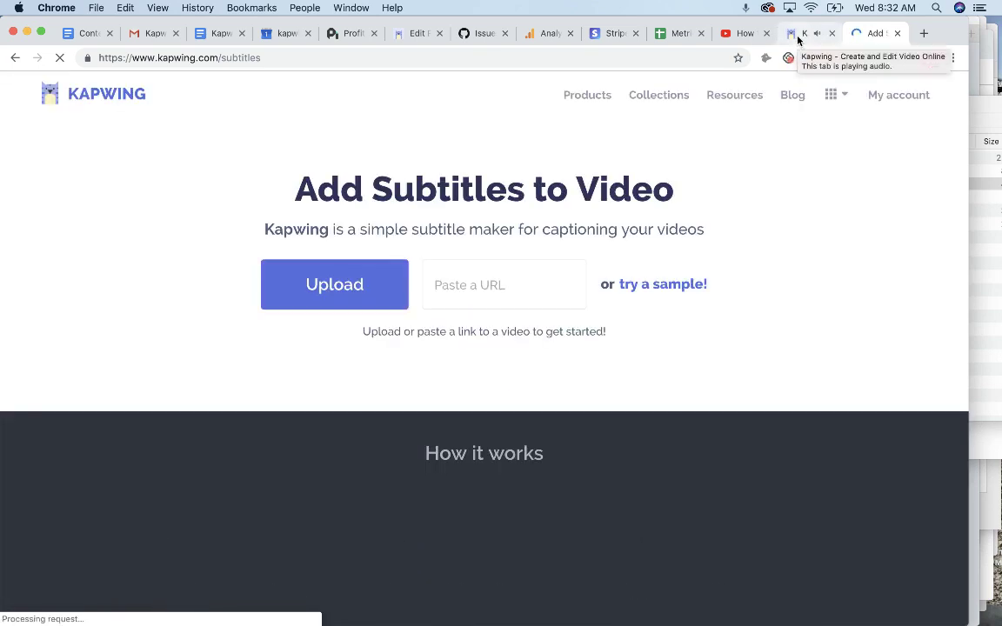
# - Download the rendered 0:21 video as an 18.1 MB MP4, then go back to the Add Subtitles page
pyautogui.click(797, 32)
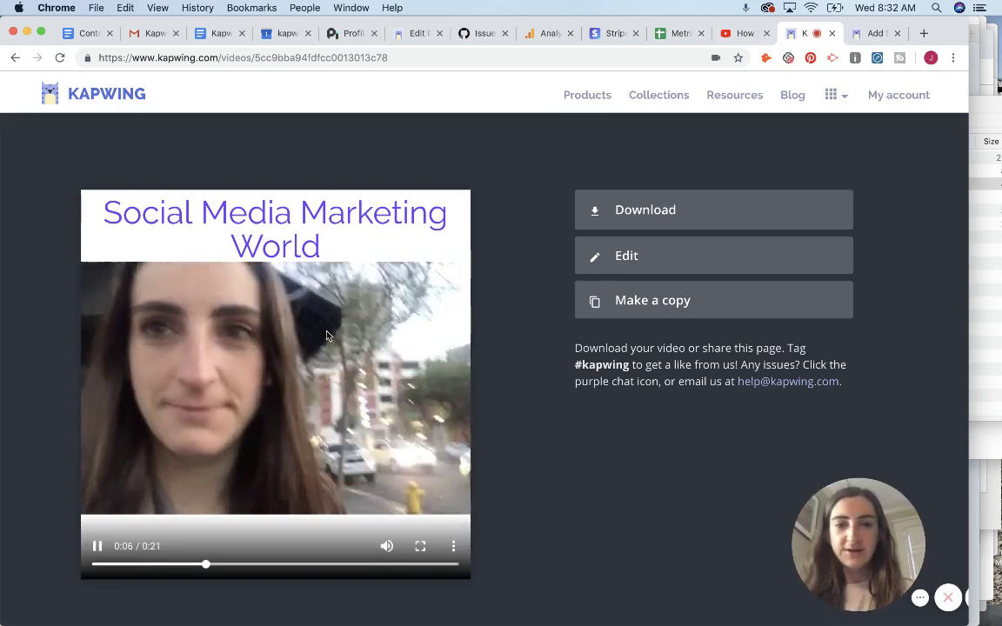
pyautogui.click(327, 333)
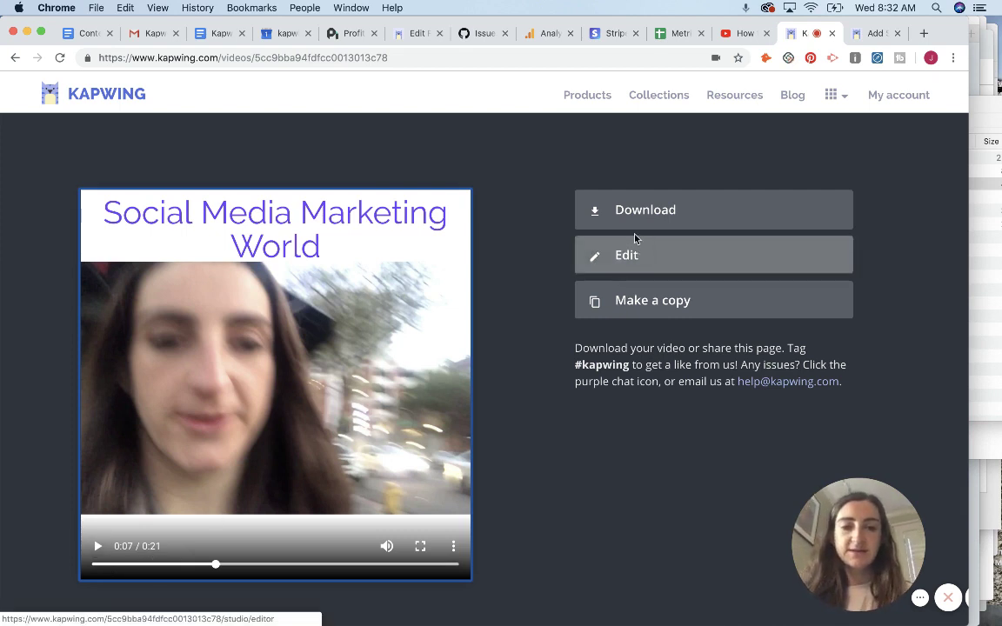
pyautogui.click(687, 209)
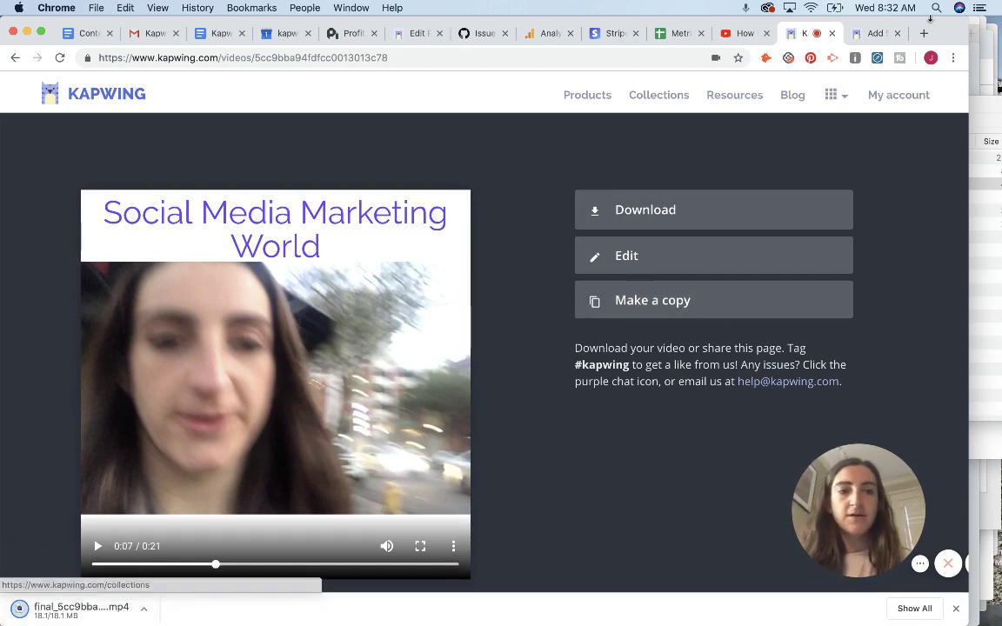
pyautogui.click(873, 34)
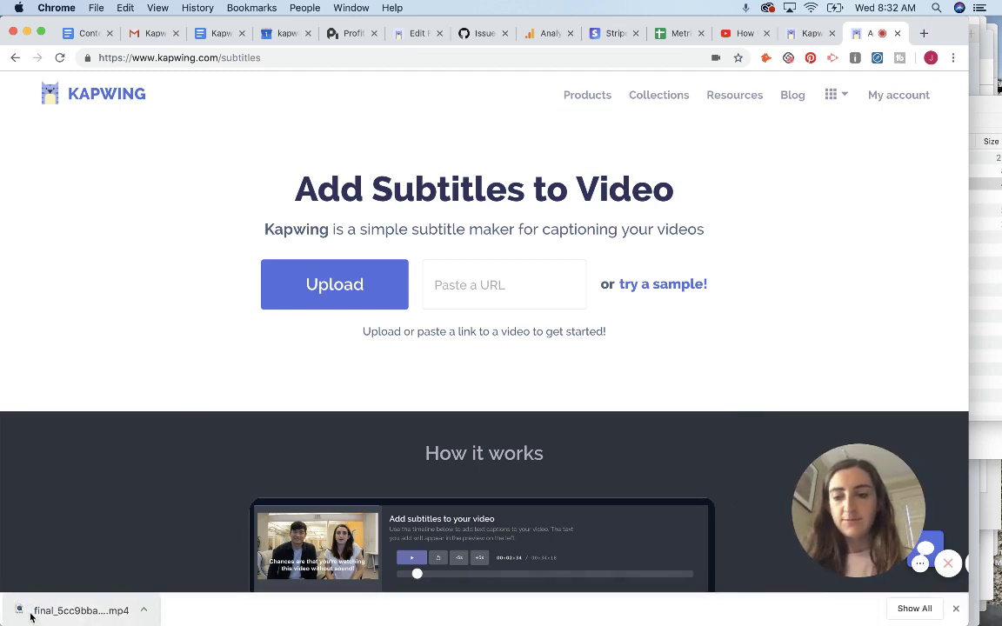
# - Upload the downloaded mp4 from the download bar and open it in the subtitle editor
pyautogui.moveTo(30, 616); pyautogui.dragTo(376, 285)
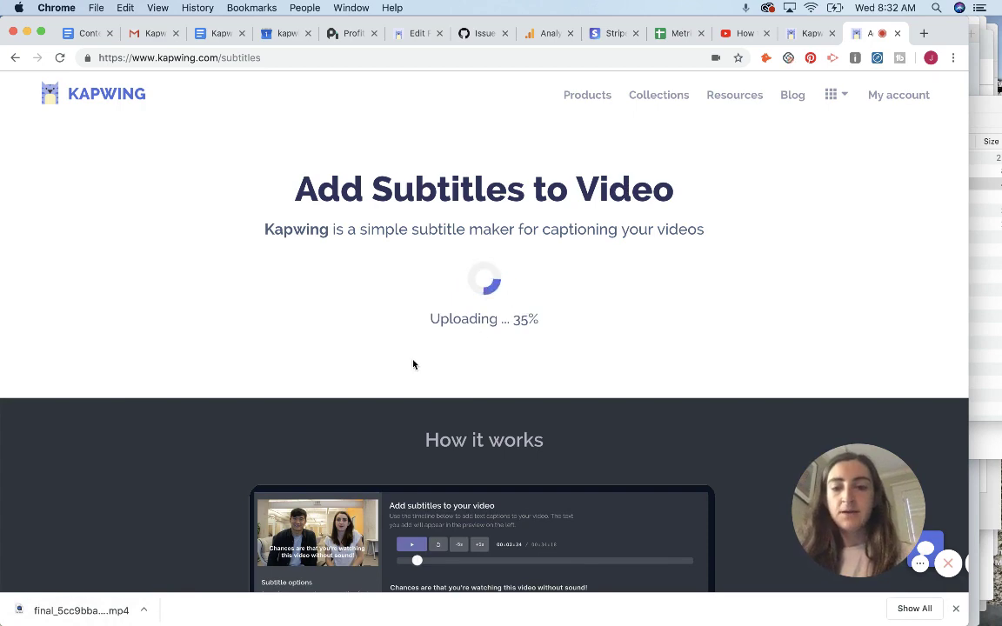
pyautogui.scroll(-3, 414, 364)
pyautogui.scroll(-1, 413, 396)
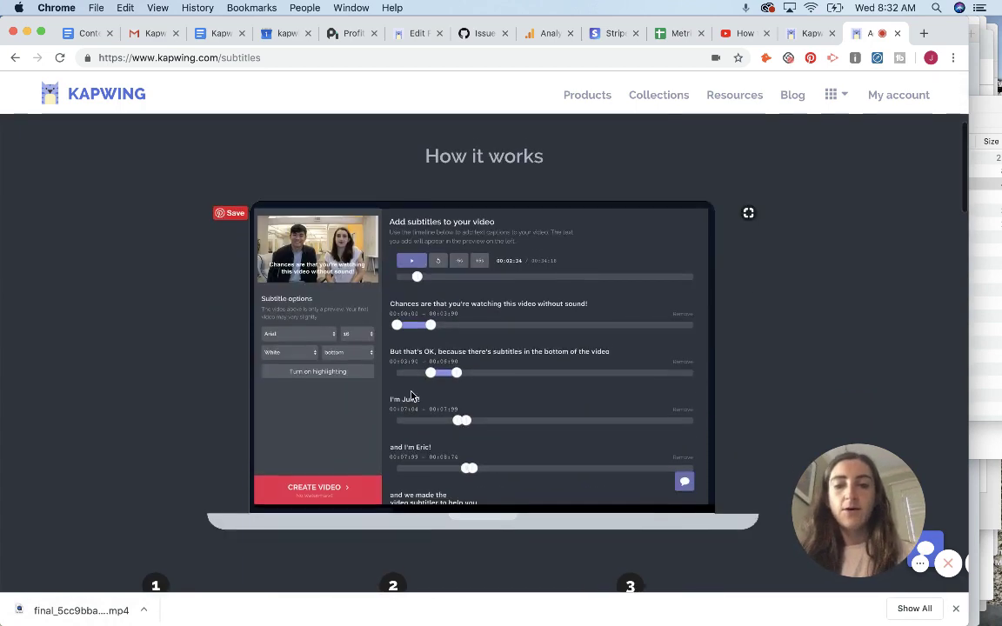
pyautogui.scroll(-1, 412, 397)
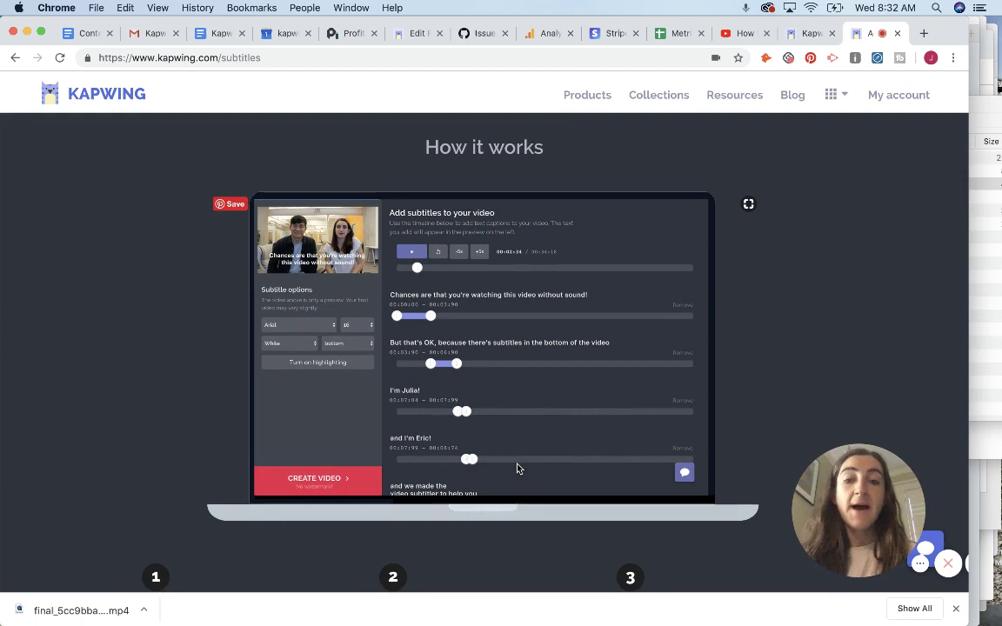
pyautogui.click(470, 459)
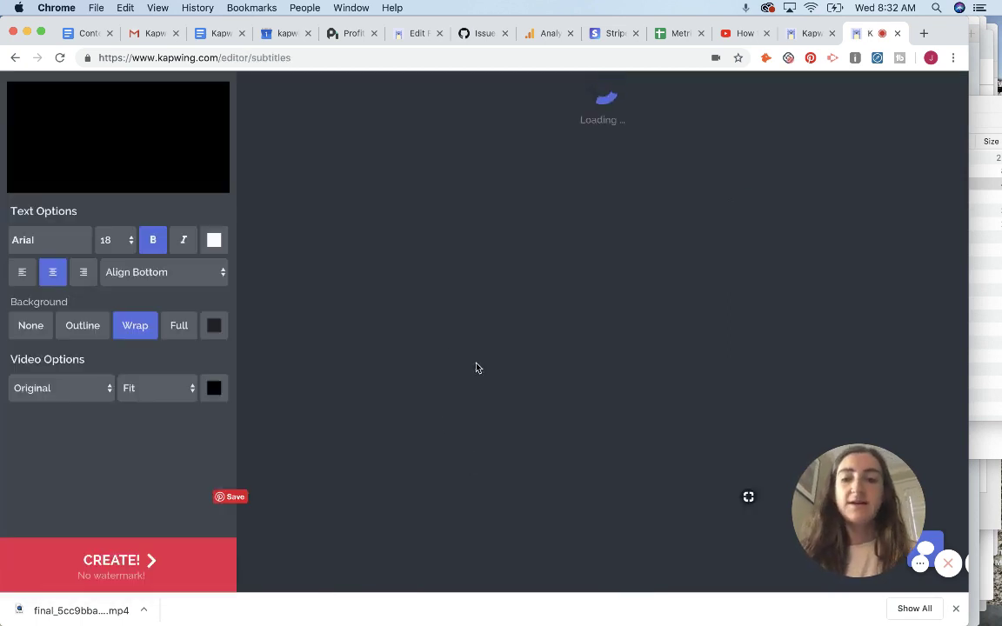
# - Replay the video to check the timed subtitle lines appear over the footage
pyautogui.click(272, 162)
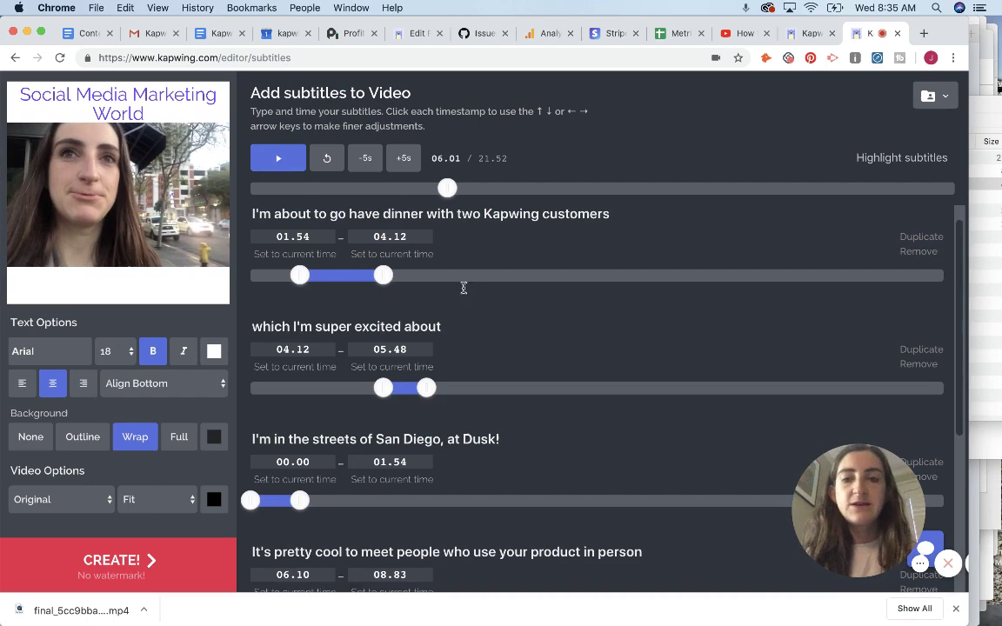
pyautogui.click(271, 159)
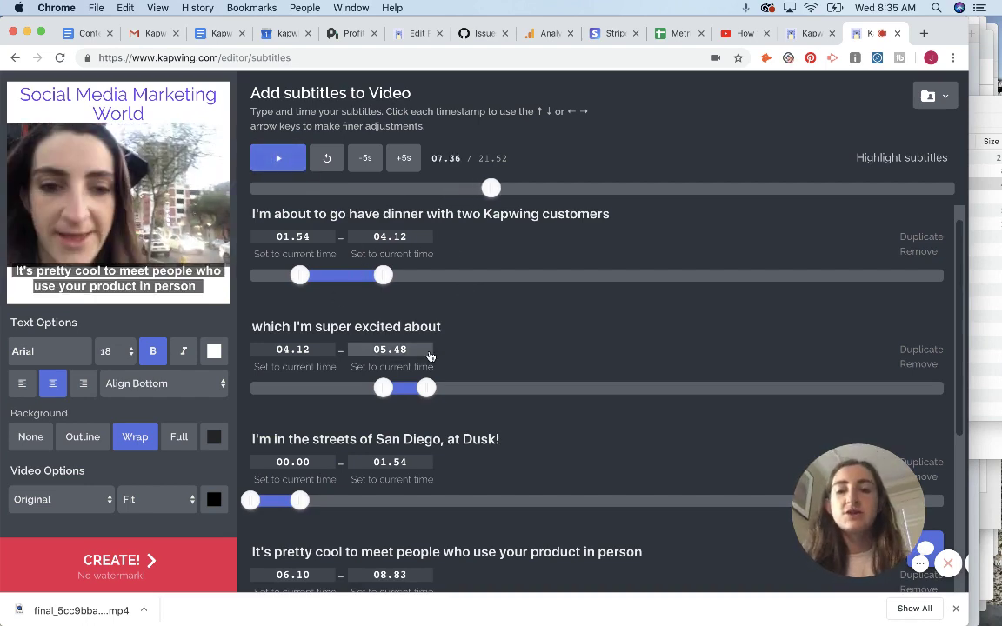
pyautogui.scroll(-3, 430, 357)
pyautogui.scroll(-3, 429, 357)
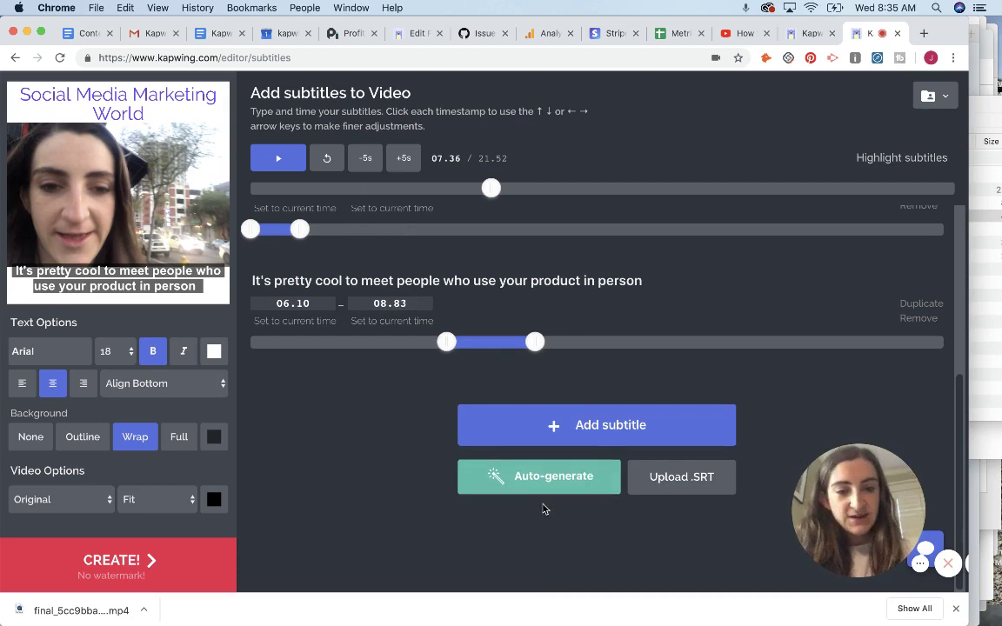
# - Auto-generate subtitles with English (United States) as the video language
pyautogui.click(601, 475)
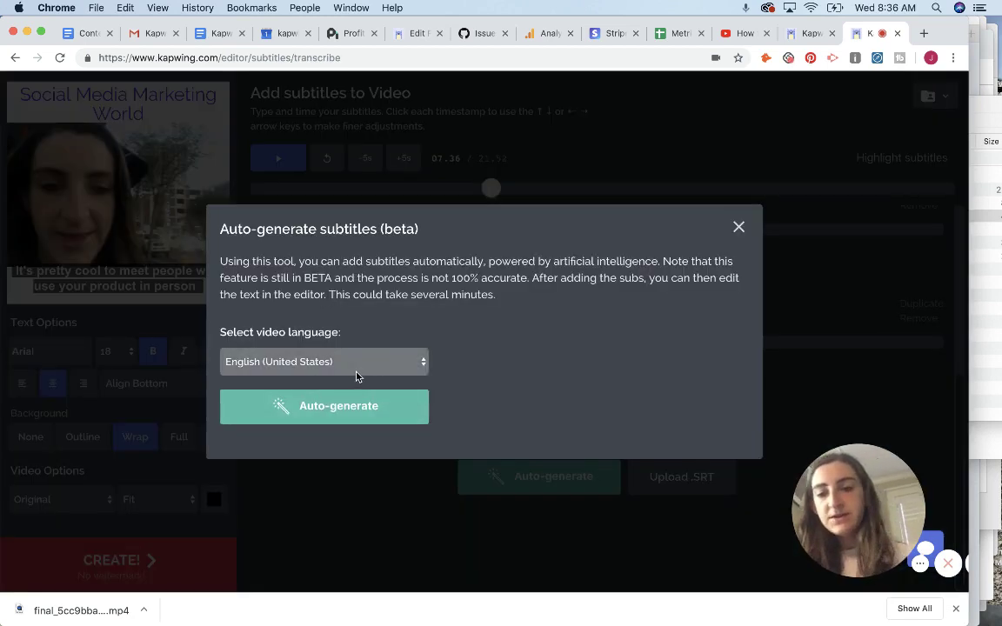
pyautogui.click(357, 373)
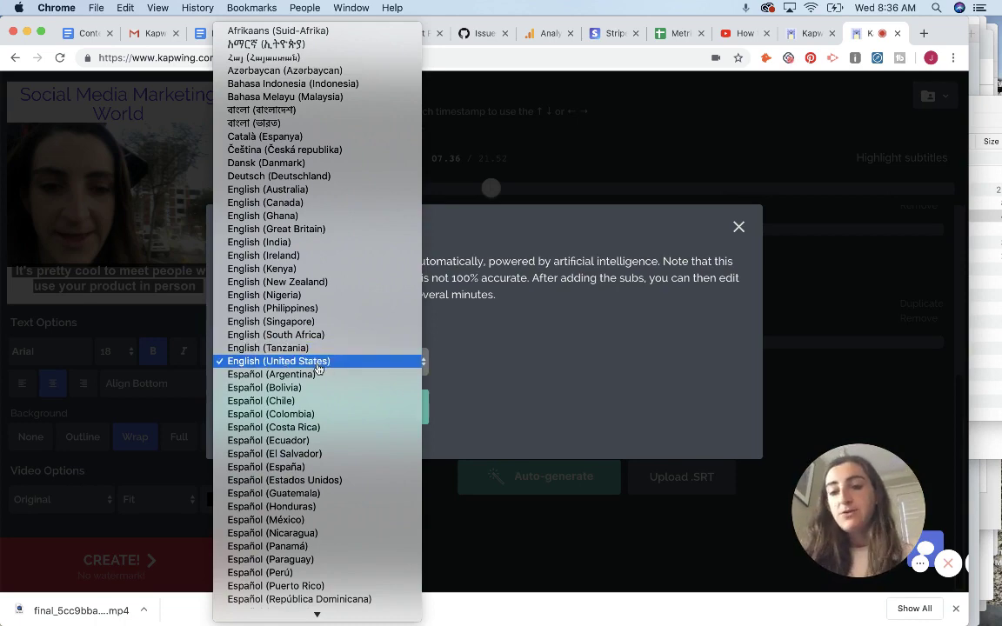
pyautogui.click(319, 368)
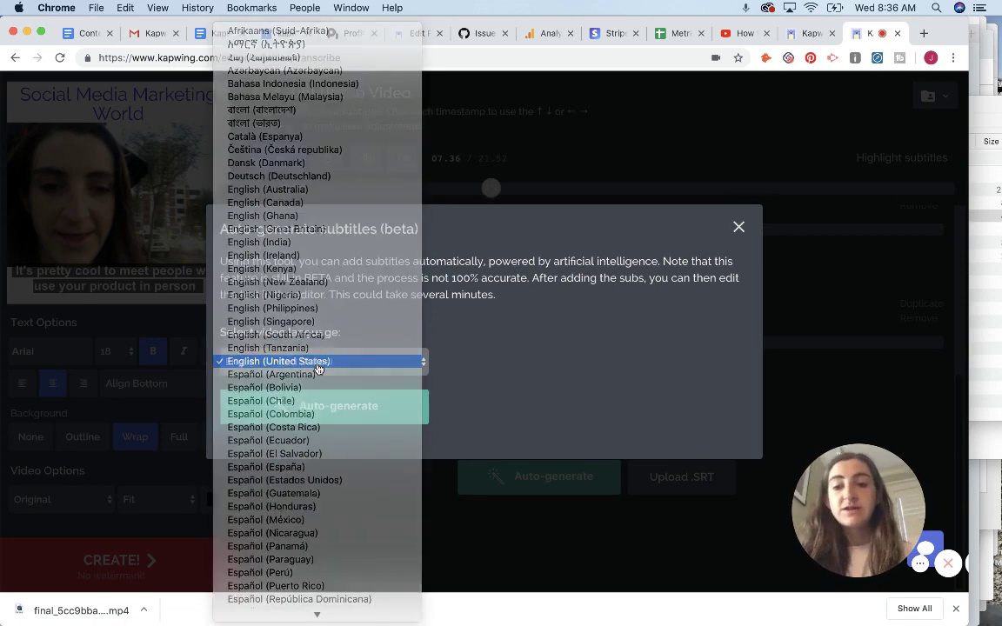
pyautogui.click(358, 407)
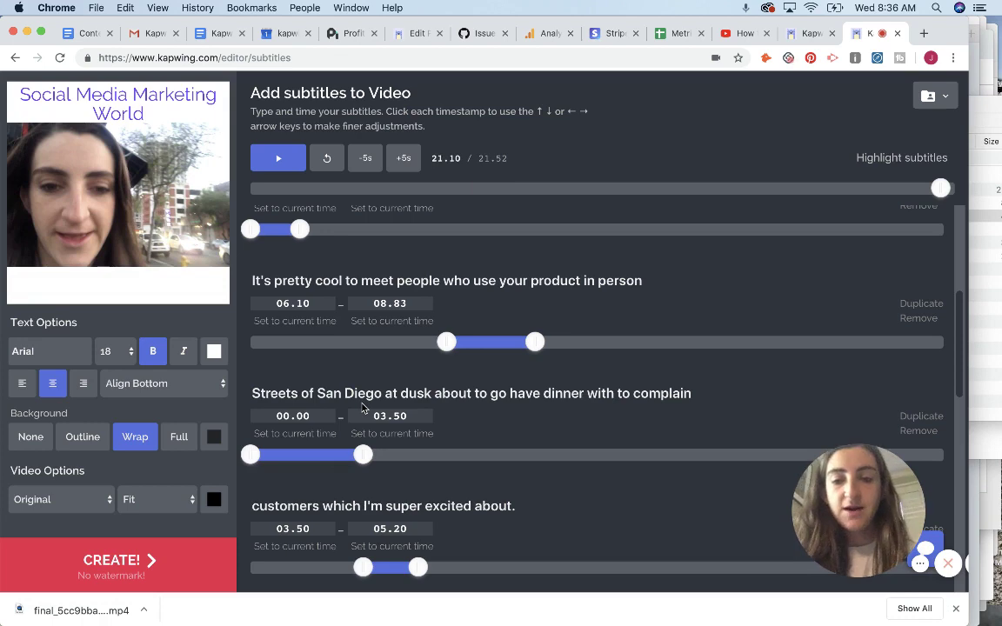
# - Select the text of the 'you digitally interacted with online.' subtitle
pyautogui.scroll(-3, 481, 340)
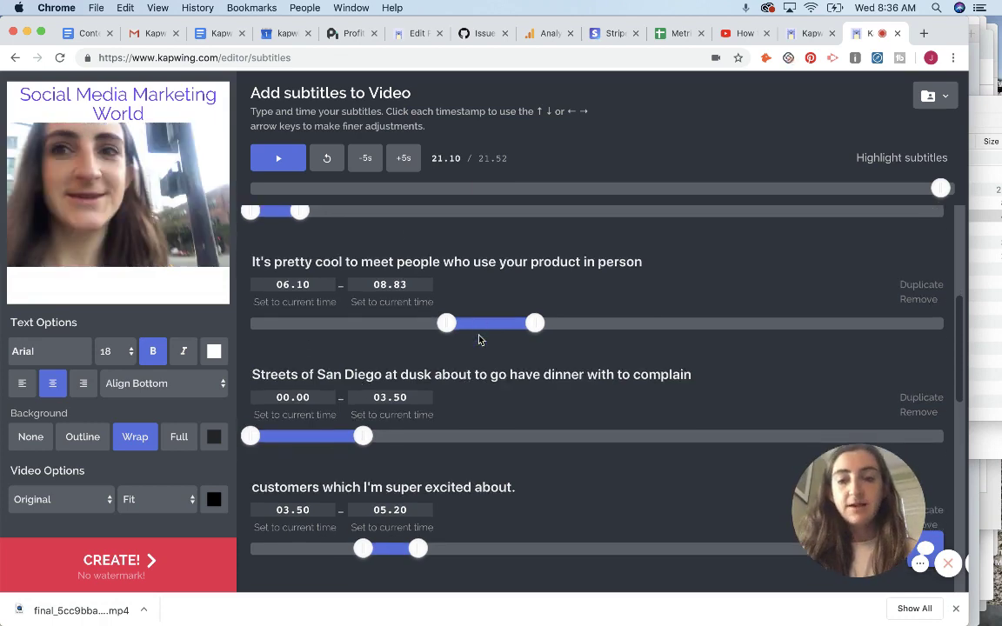
pyautogui.scroll(-6, 479, 339)
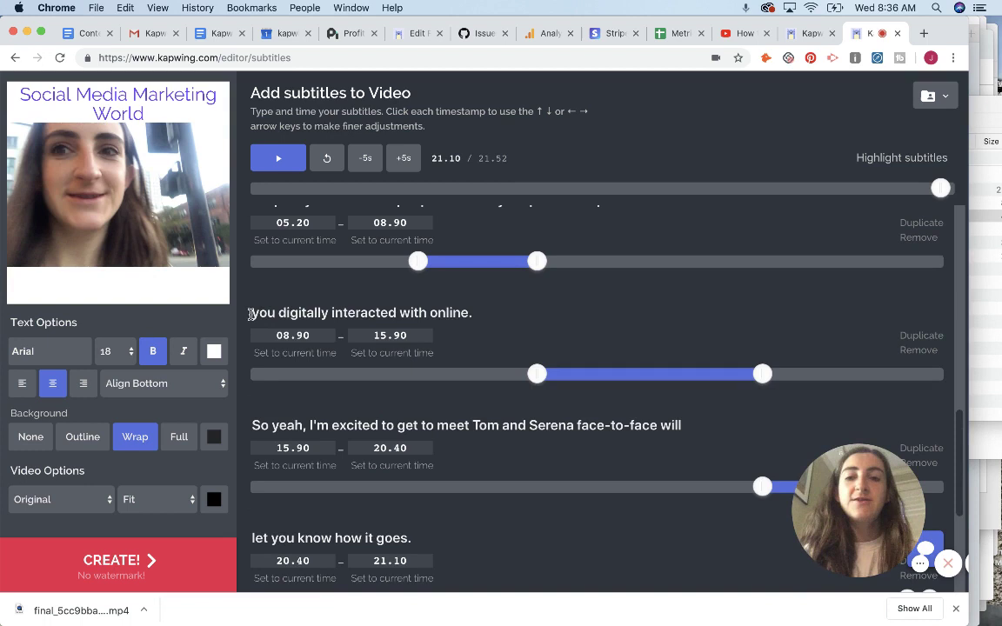
pyautogui.click(250, 315)
pyautogui.tripleClick(483, 318)
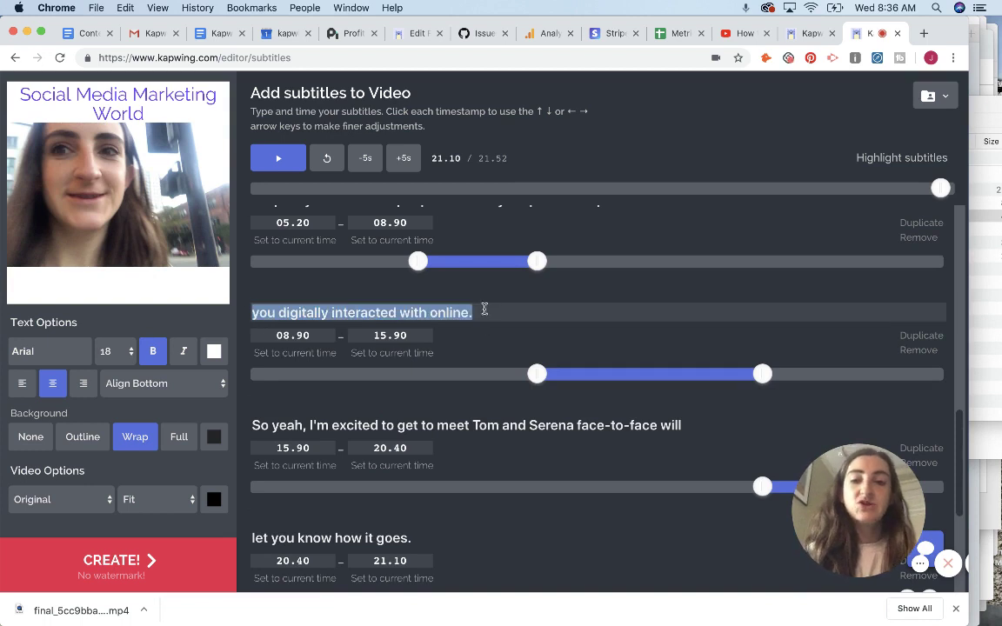
pyautogui.click(484, 309)
# - Play the preview to check subtitles through 'let you know how it goes.'
pyautogui.scroll(-2, 481, 458)
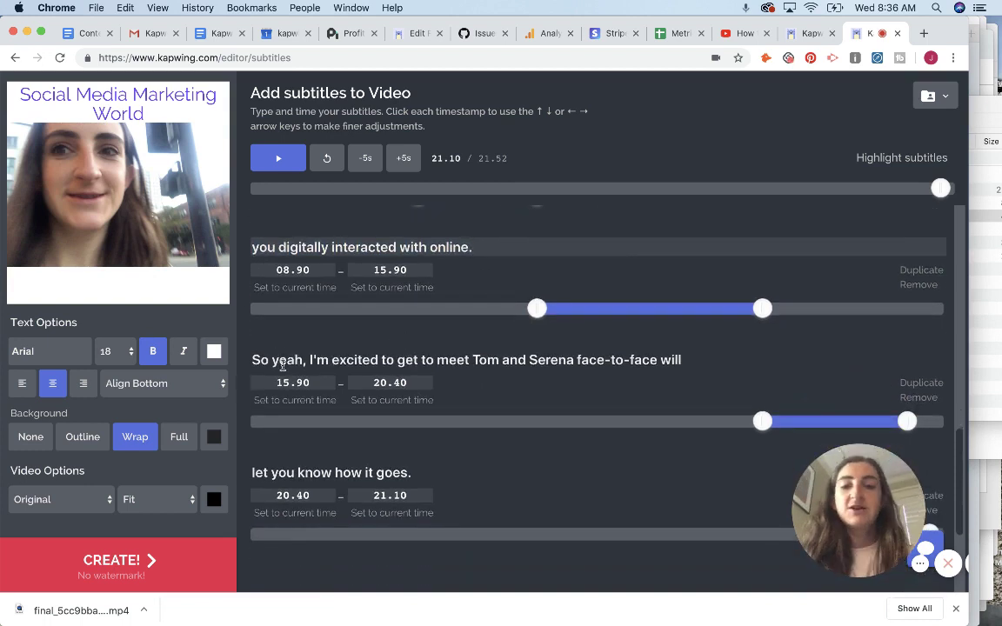
pyautogui.scroll(-2, 324, 398)
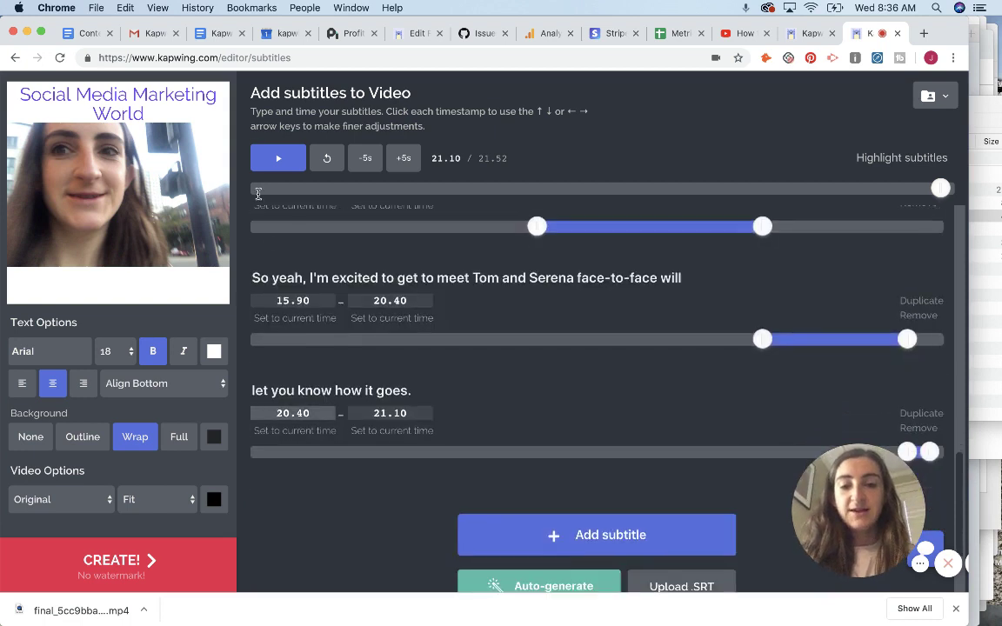
pyautogui.click(278, 159)
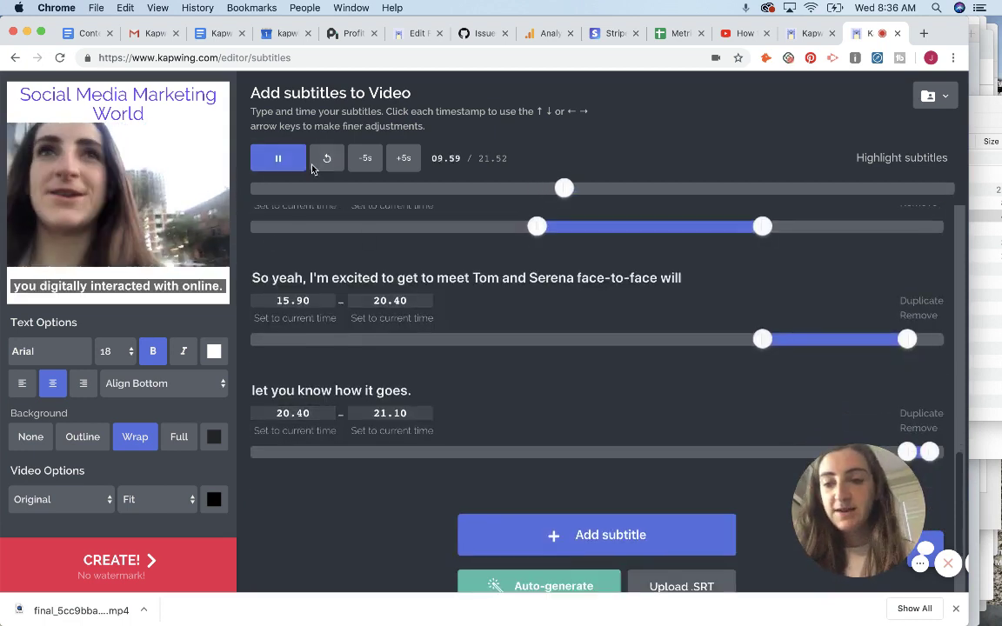
pyautogui.scroll(5, 391, 239)
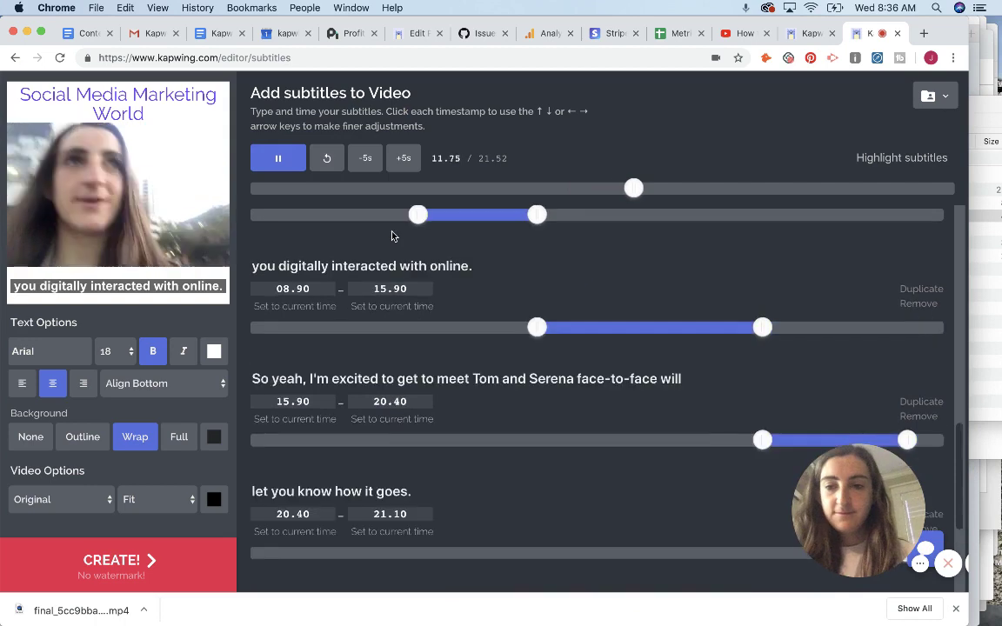
pyautogui.scroll(-4, 328, 292)
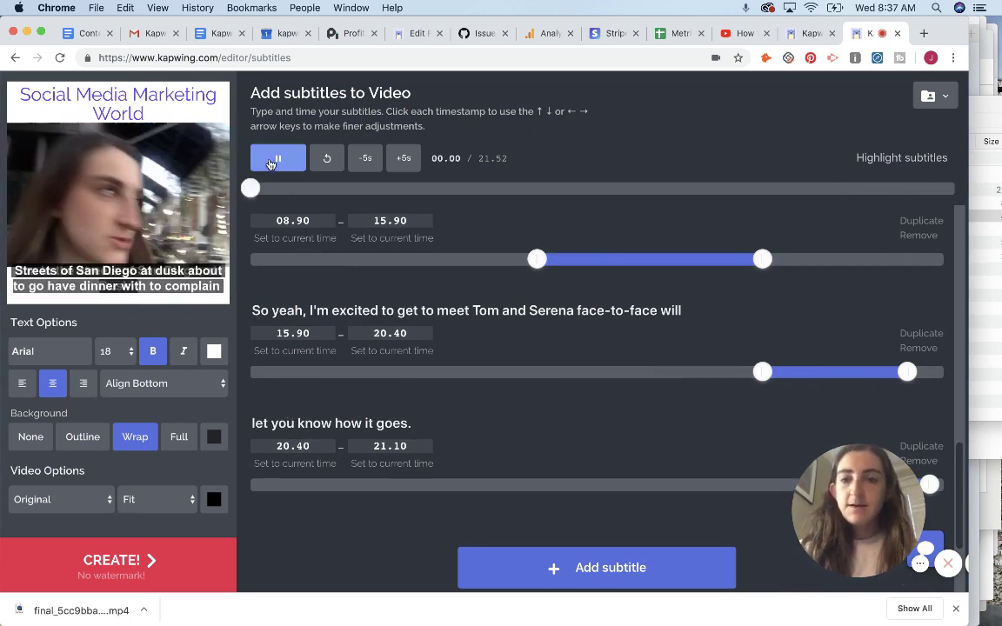
# - Delete 'will' from the second-to-last subtitle and start the last one with 'Will'
pyautogui.doubleClick(669, 311)
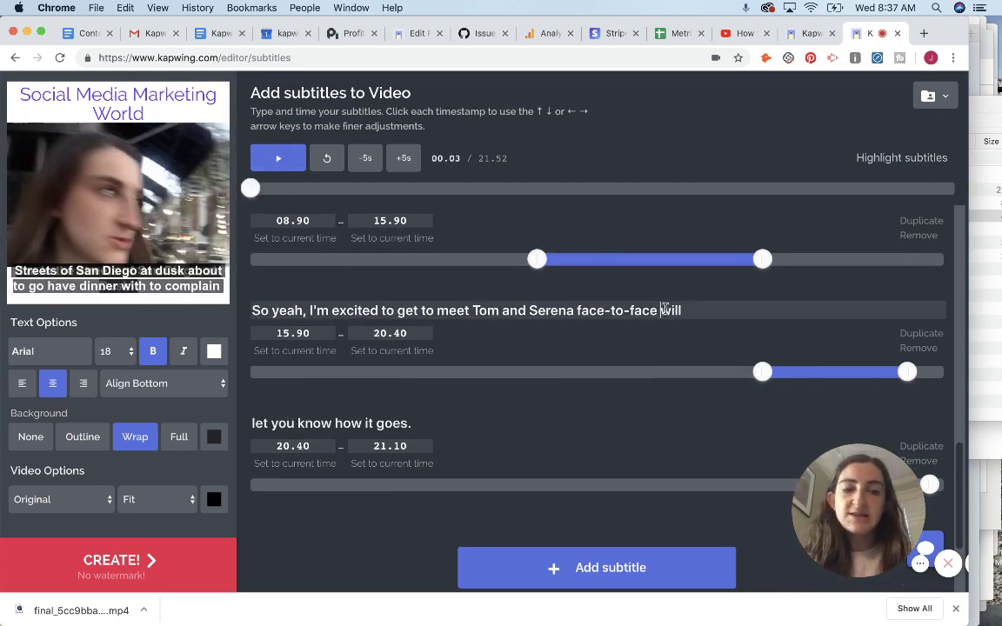
pyautogui.press('BackSpace')
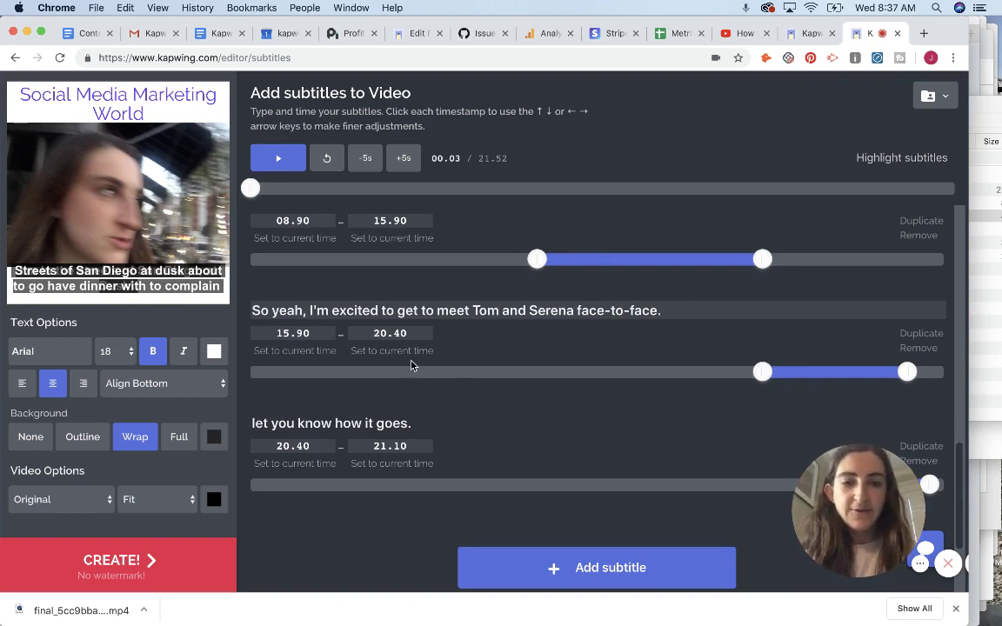
pyautogui.moveTo(259, 423); pyautogui.dragTo(246, 423)
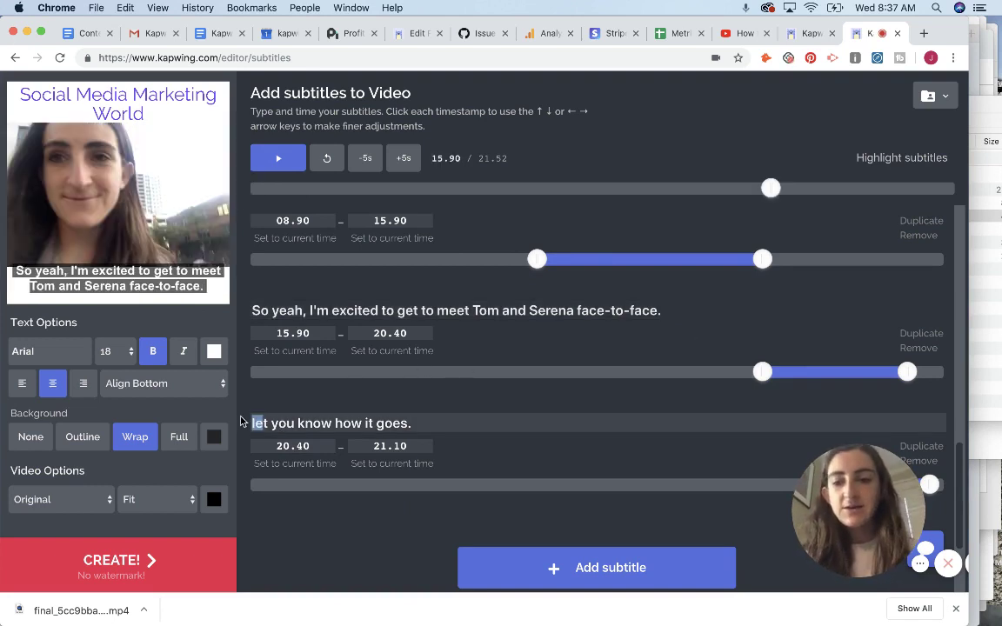
pyautogui.write('will')
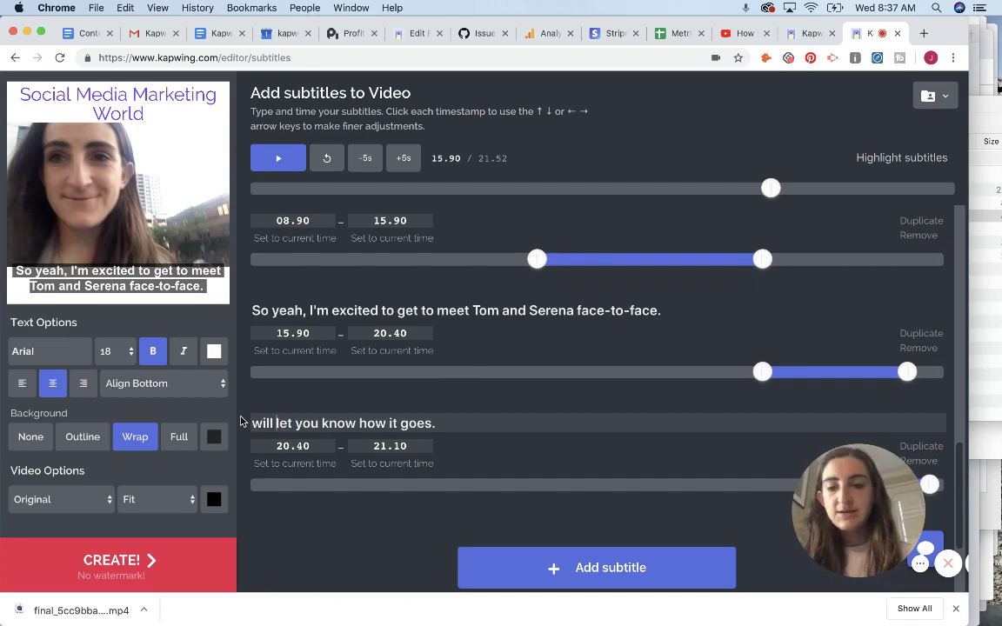
pyautogui.press('BackSpace')
pyautogui.write('W')
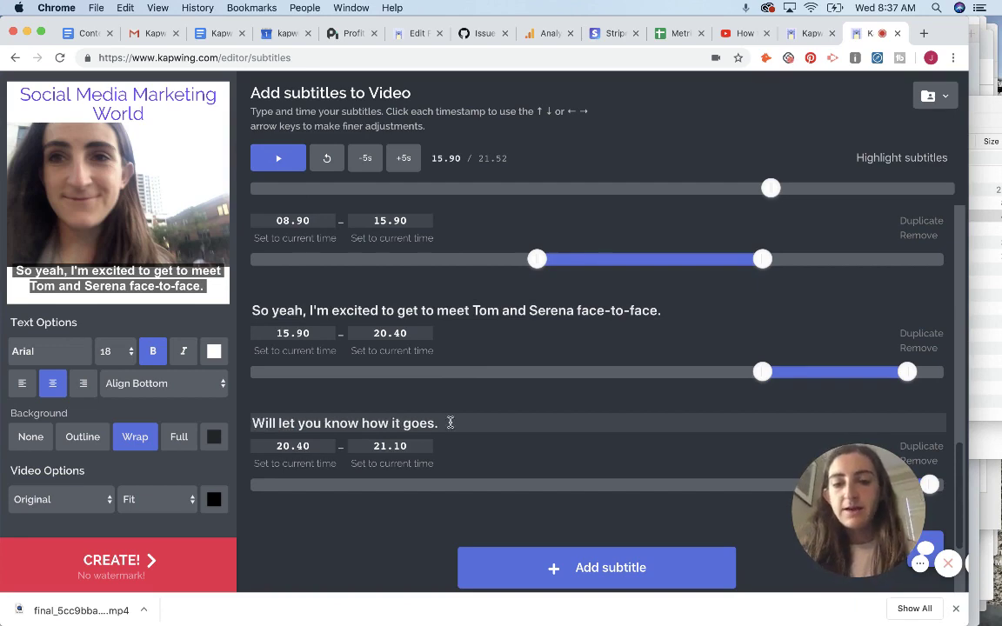
pyautogui.scroll(5, 619, 410)
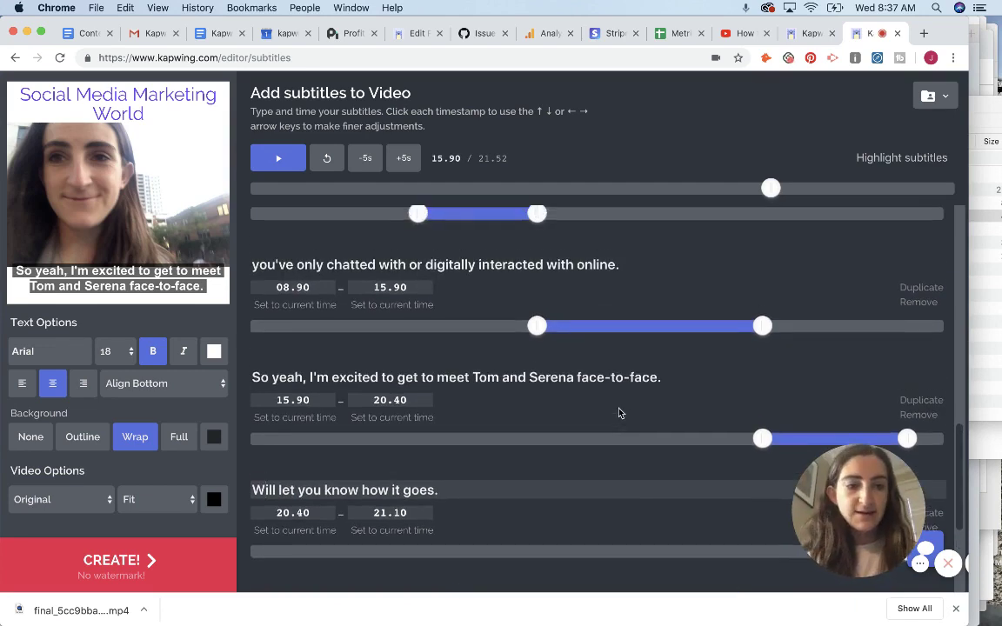
pyautogui.scroll(10, 619, 409)
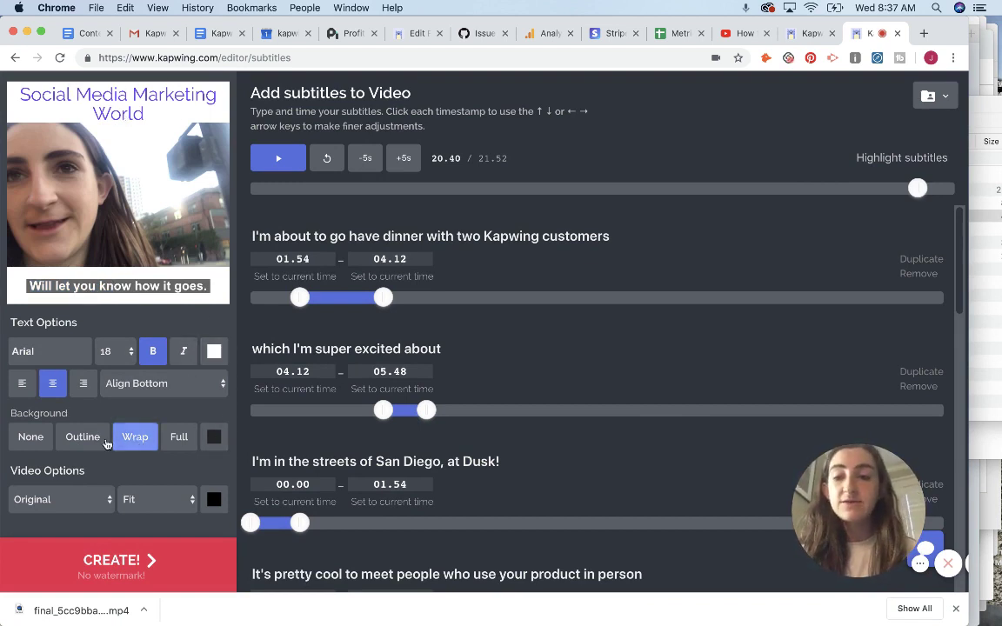
# - Change the subtitle font to Raleway
pyautogui.click(68, 349)
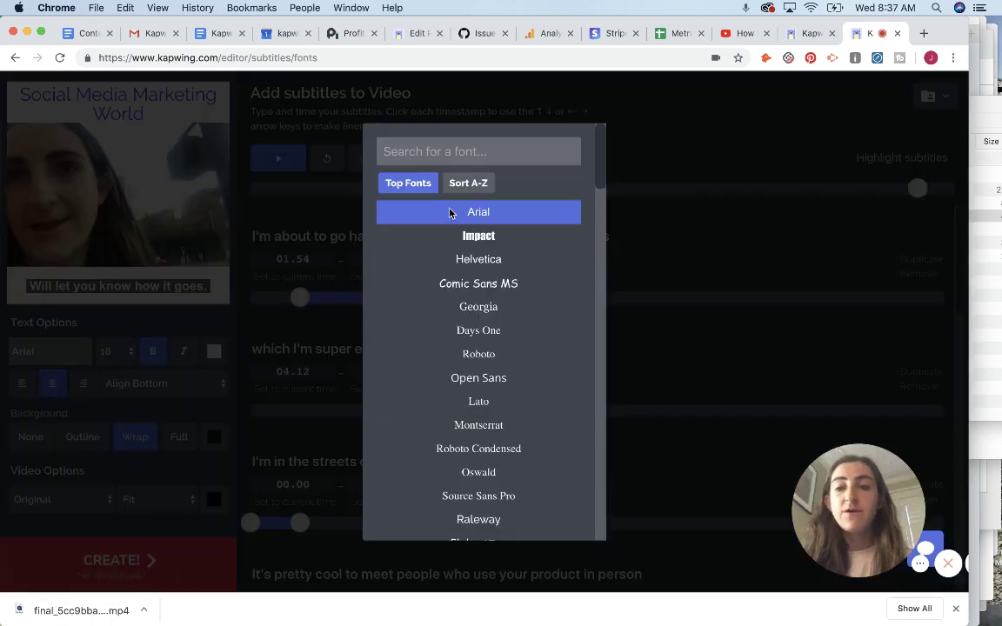
pyautogui.scroll(-1, 449, 348)
pyautogui.scroll(-5, 450, 342)
pyautogui.scroll(5, 458, 379)
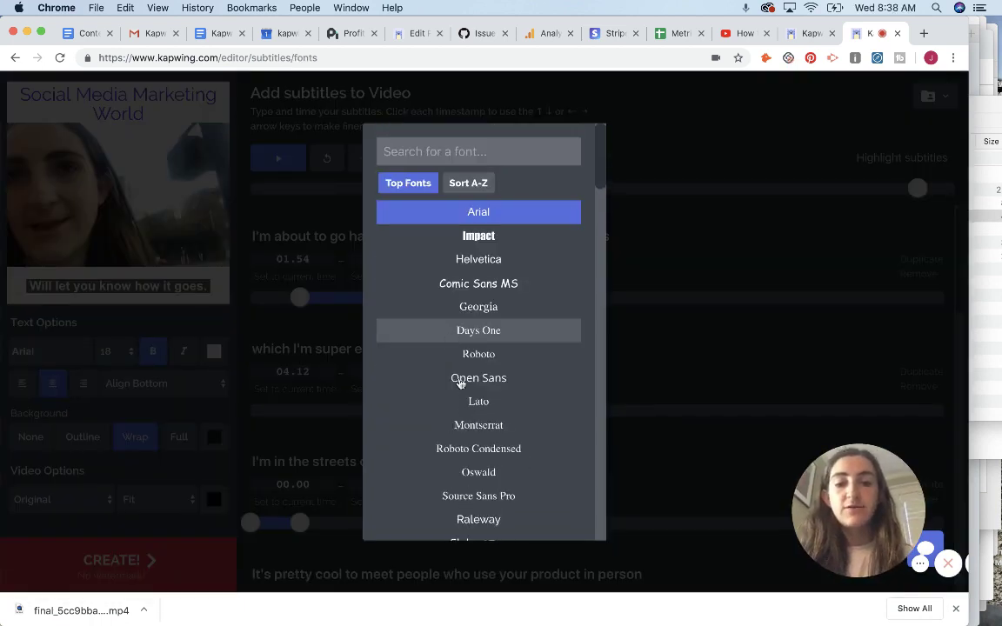
pyautogui.scroll(-2, 453, 488)
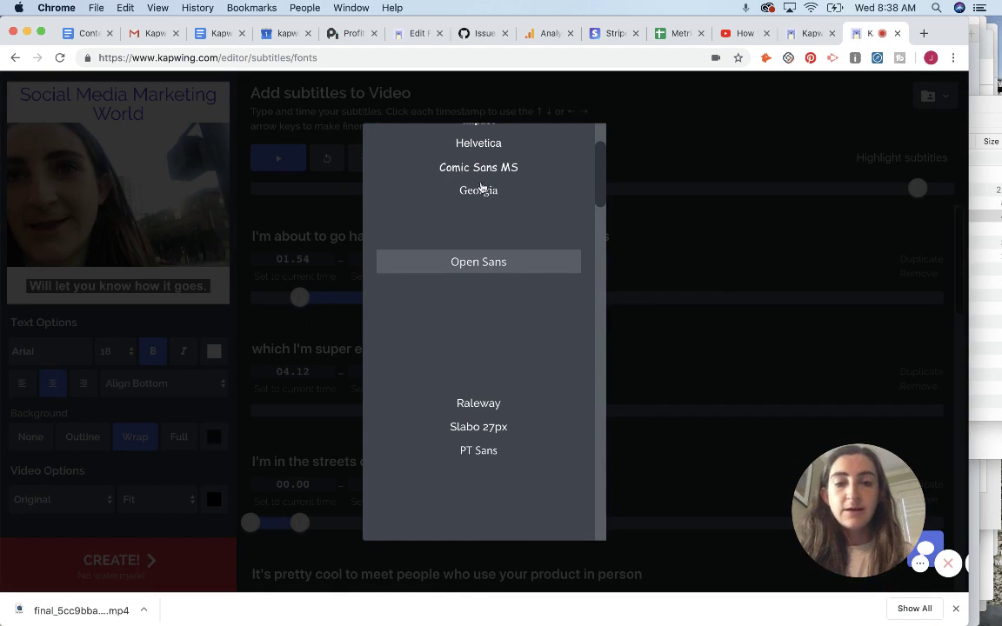
pyautogui.click(574, 409)
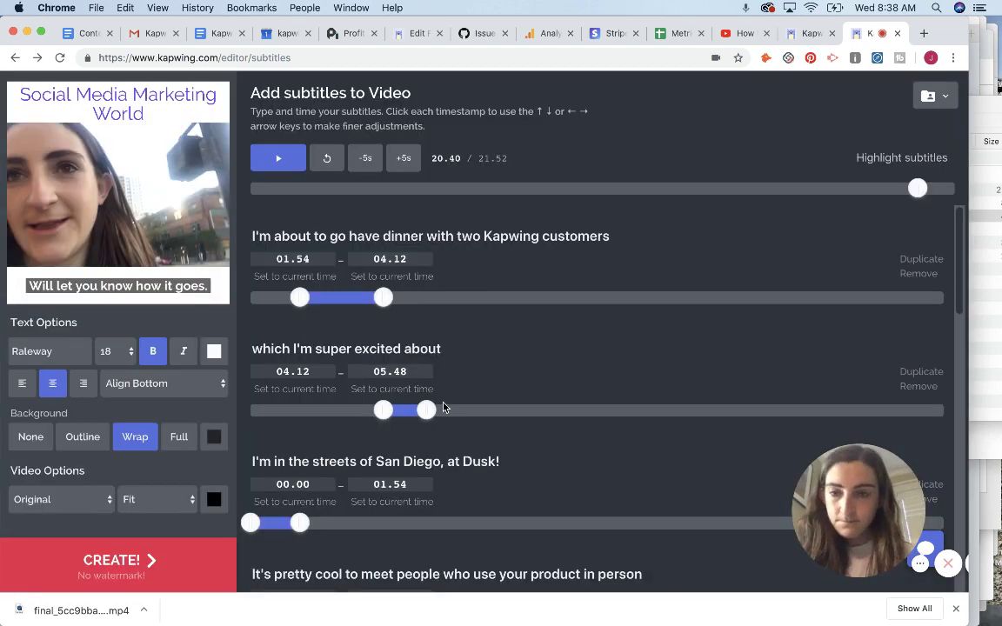
# - Make the subtitles purple and non-bold with no background, then preview them
pyautogui.click(213, 352)
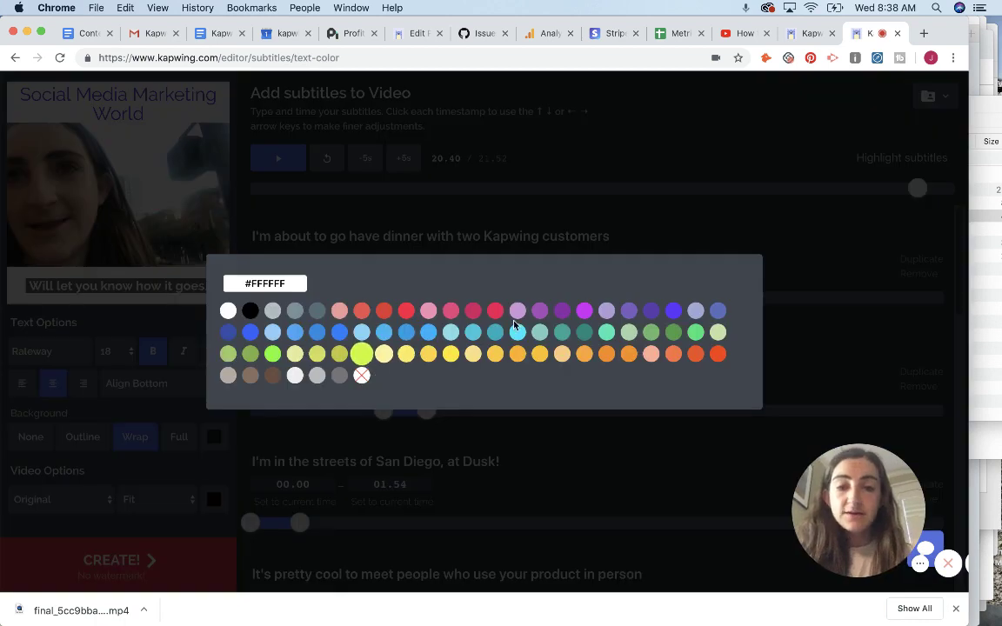
pyautogui.click(651, 313)
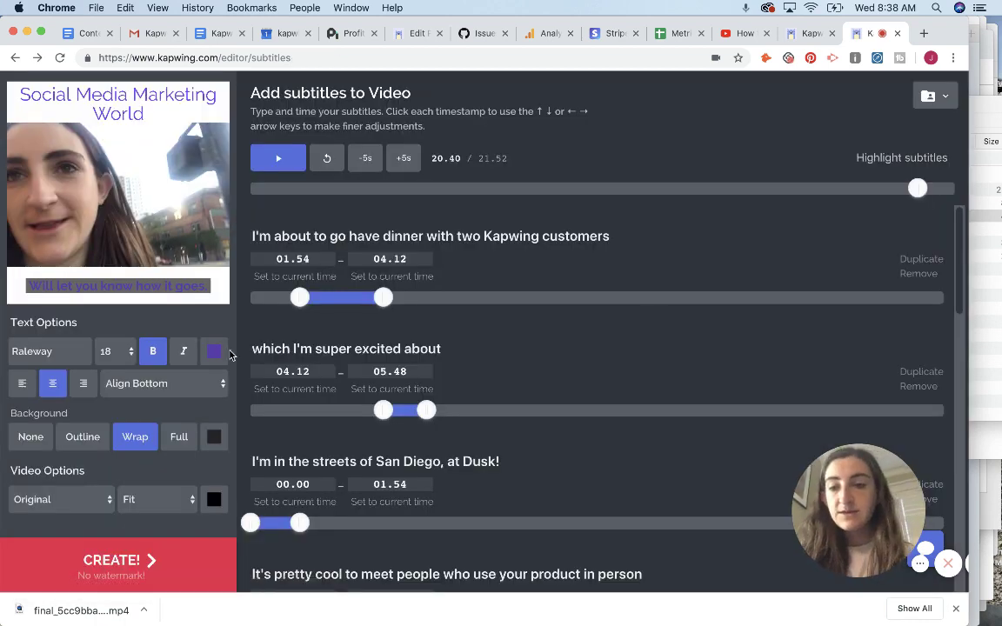
pyautogui.click(30, 437)
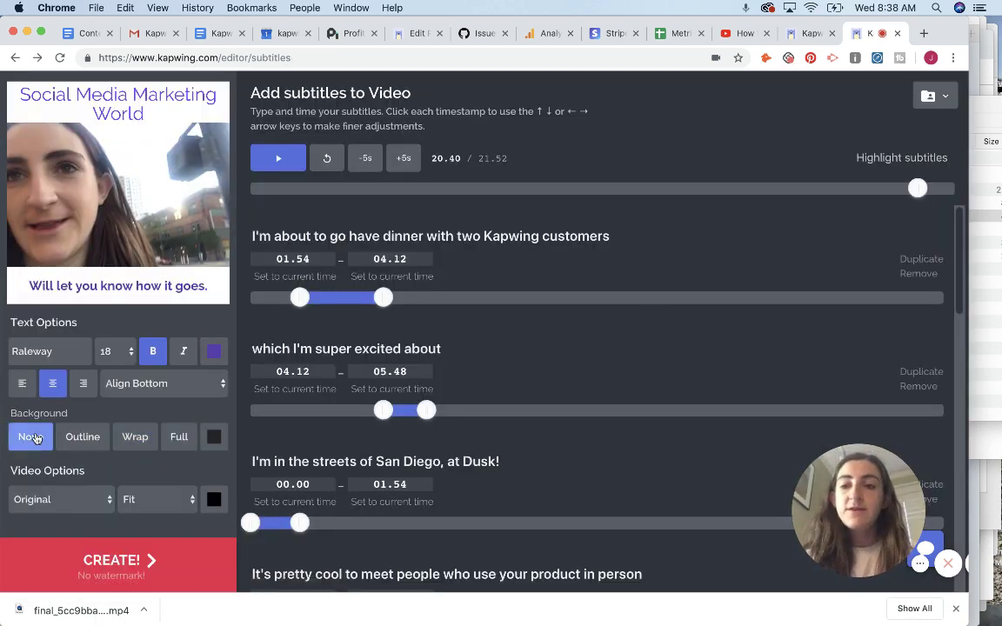
pyautogui.moveTo(30, 285); pyautogui.dragTo(196, 297)
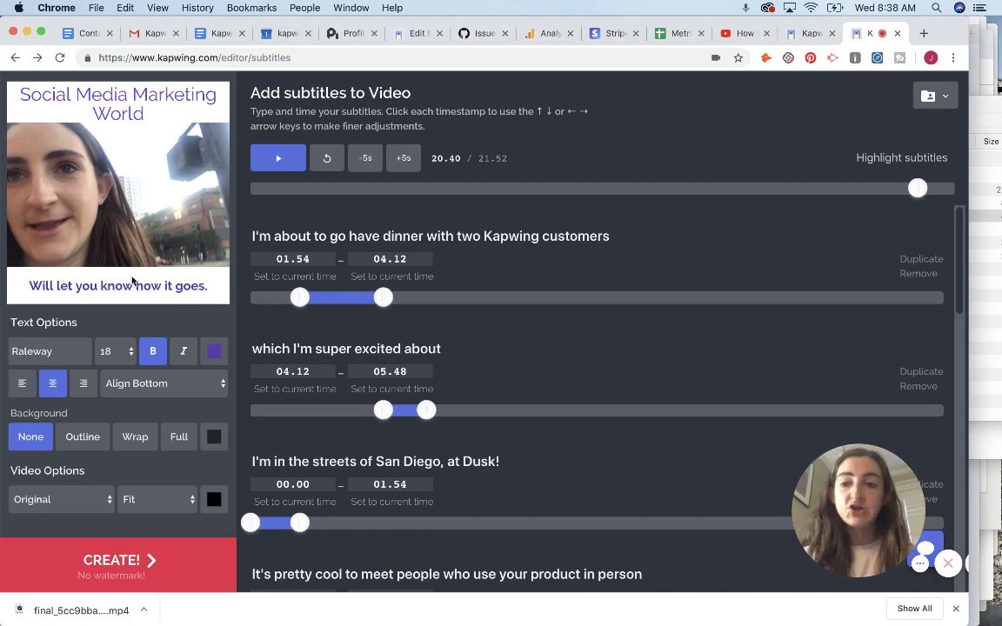
pyautogui.click(155, 352)
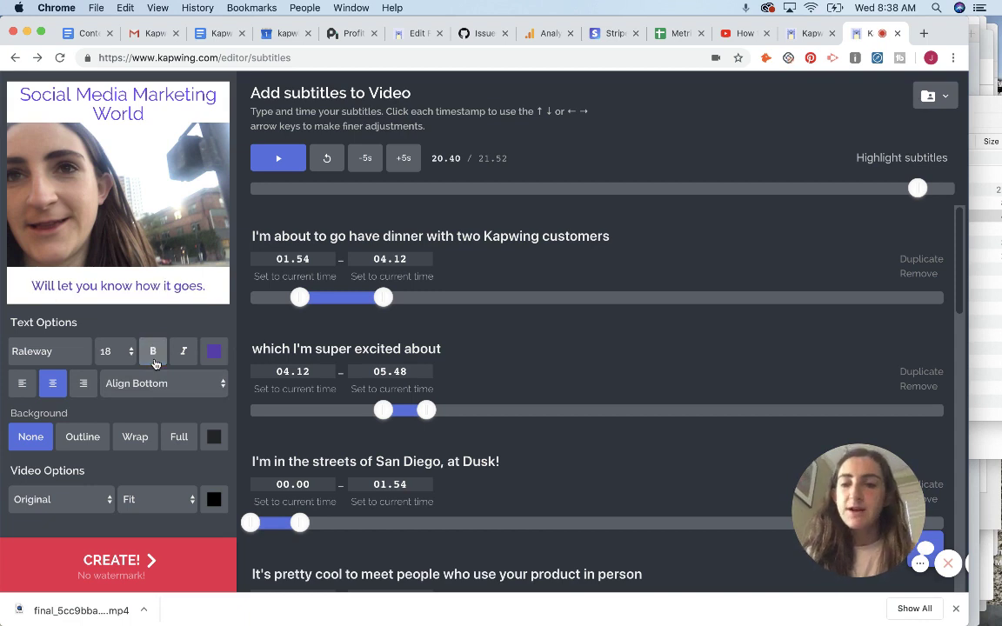
pyautogui.click(271, 170)
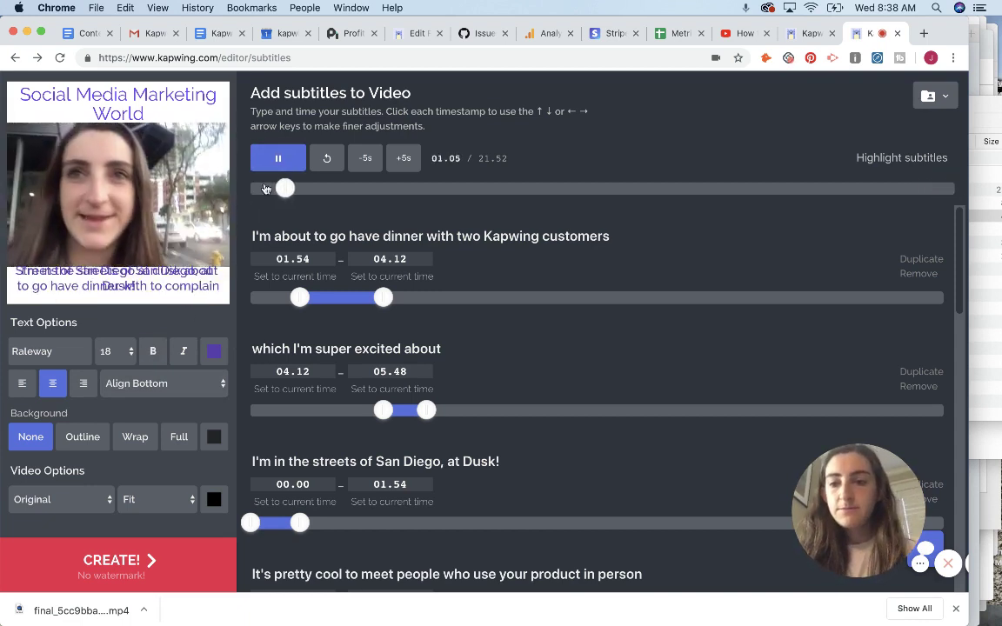
pyautogui.click(275, 157)
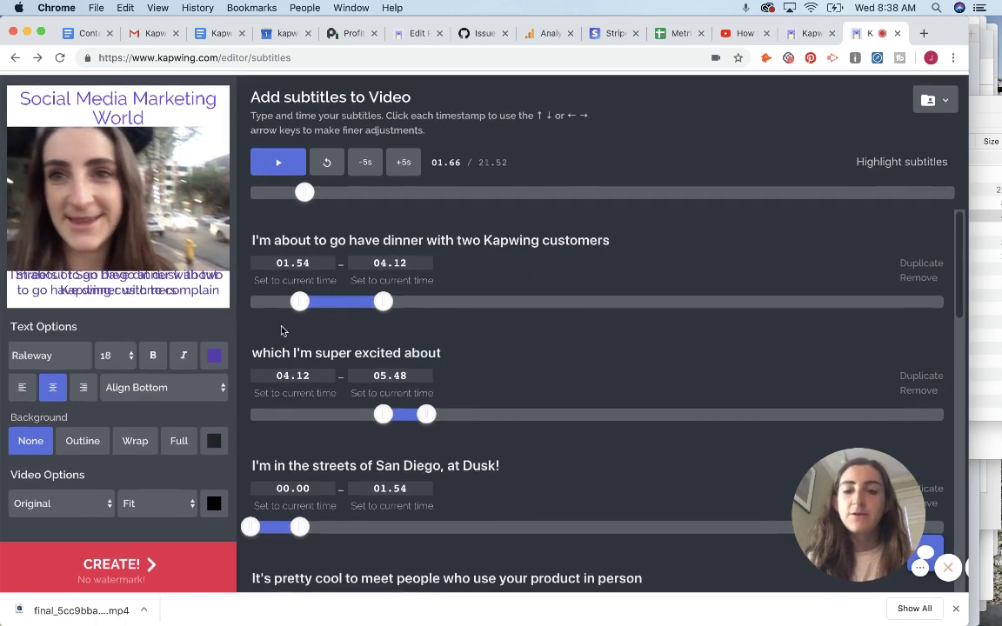
# - Set the subtitle font size to 16 and play the ending to check it
pyautogui.scroll(-2, 281, 328)
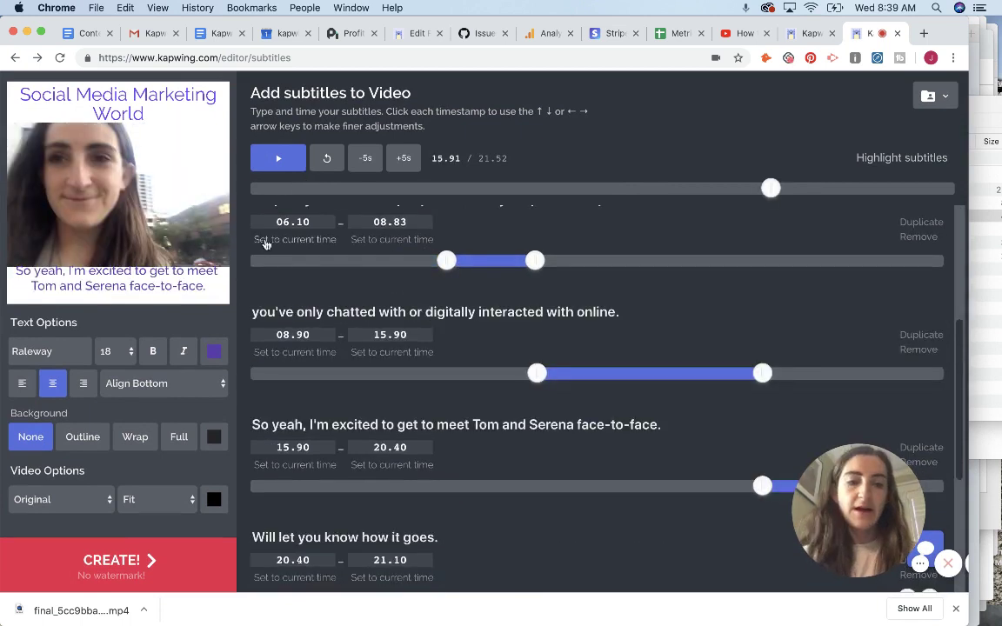
pyautogui.click(107, 352)
pyautogui.click(108, 338)
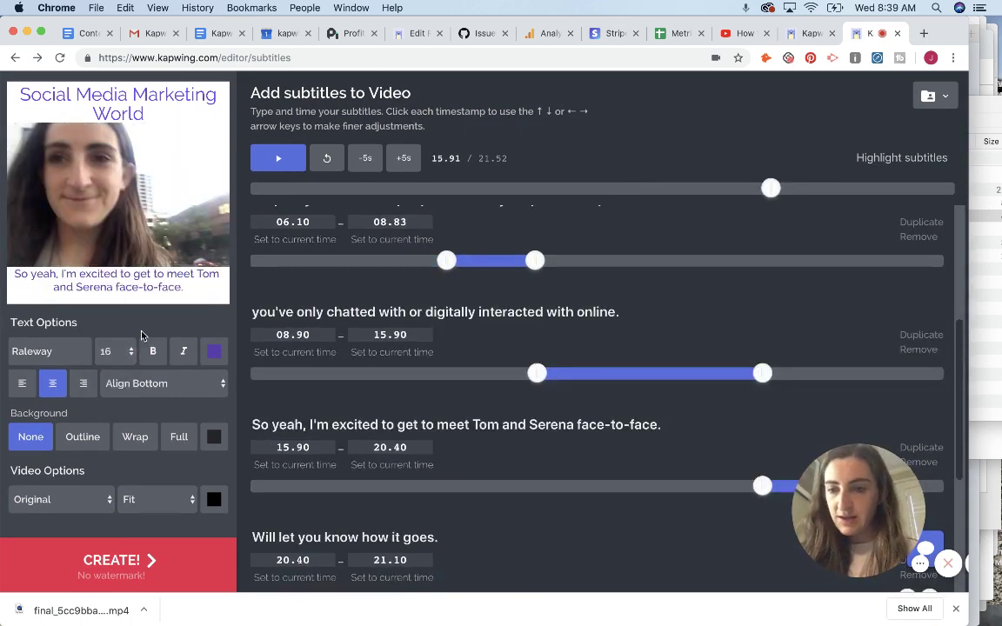
pyautogui.click(293, 169)
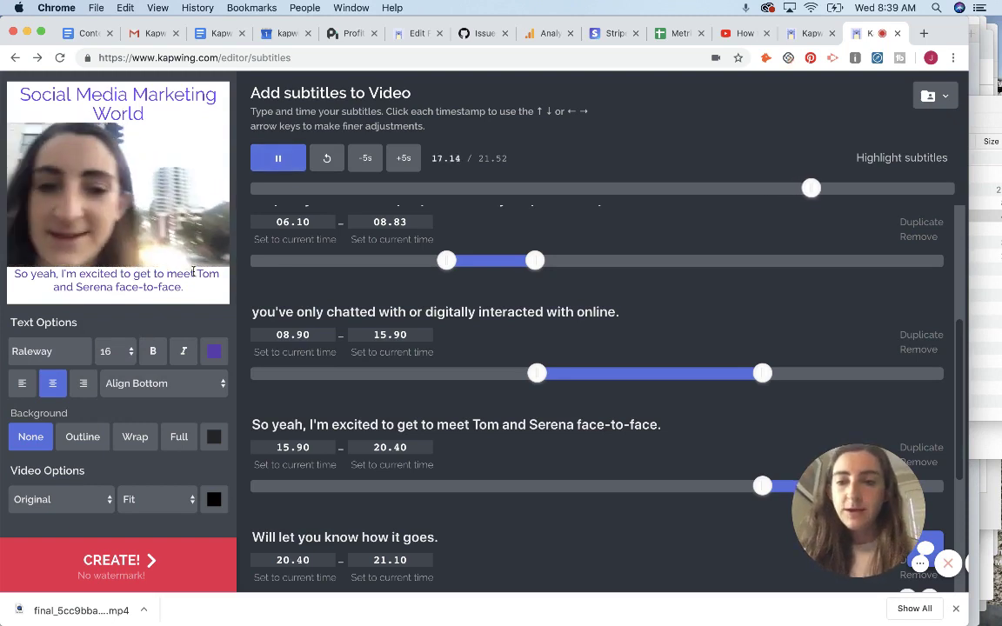
pyautogui.click(298, 164)
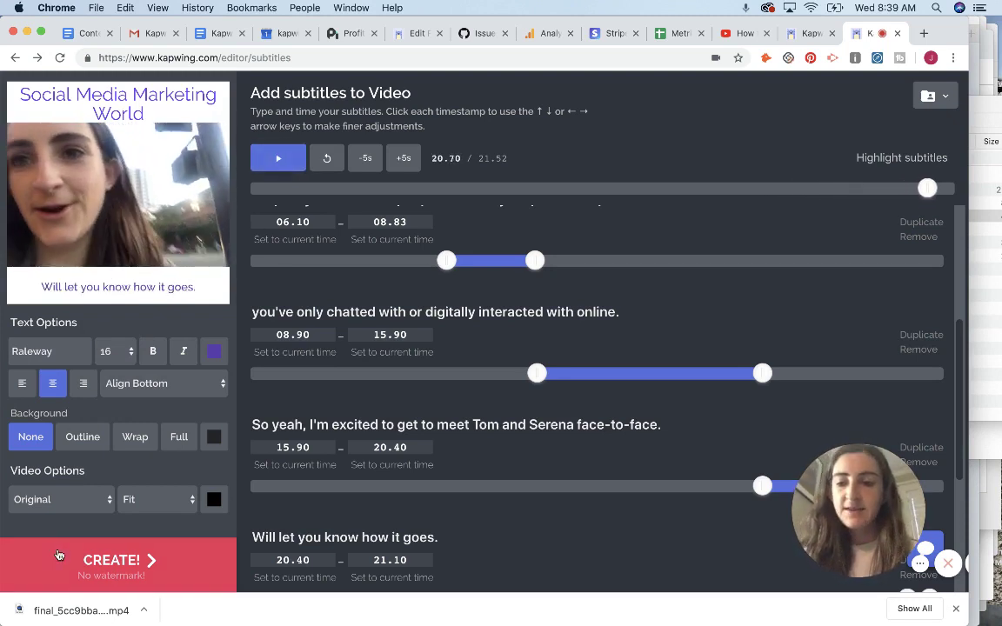
# - Try the 5:4 Twitter frame shape, then switch to 9:16 Story
pyautogui.click(95, 499)
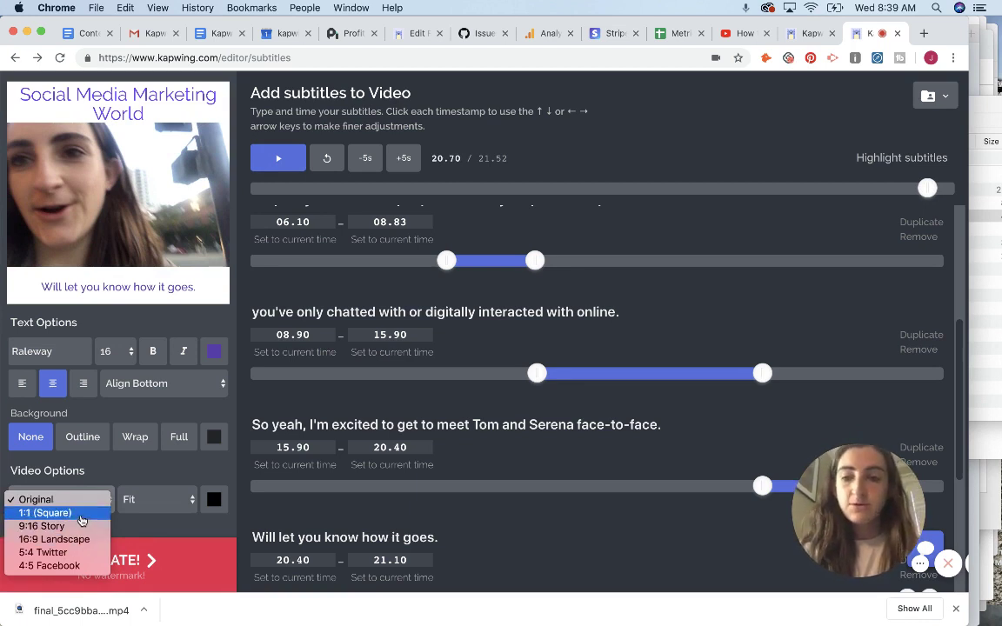
pyautogui.click(63, 552)
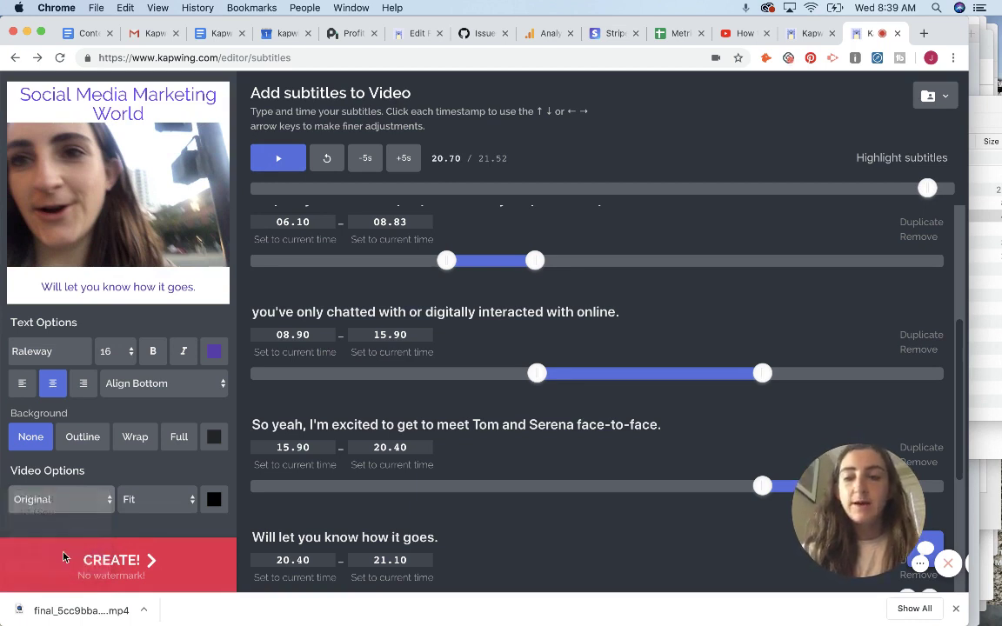
pyautogui.click(62, 455)
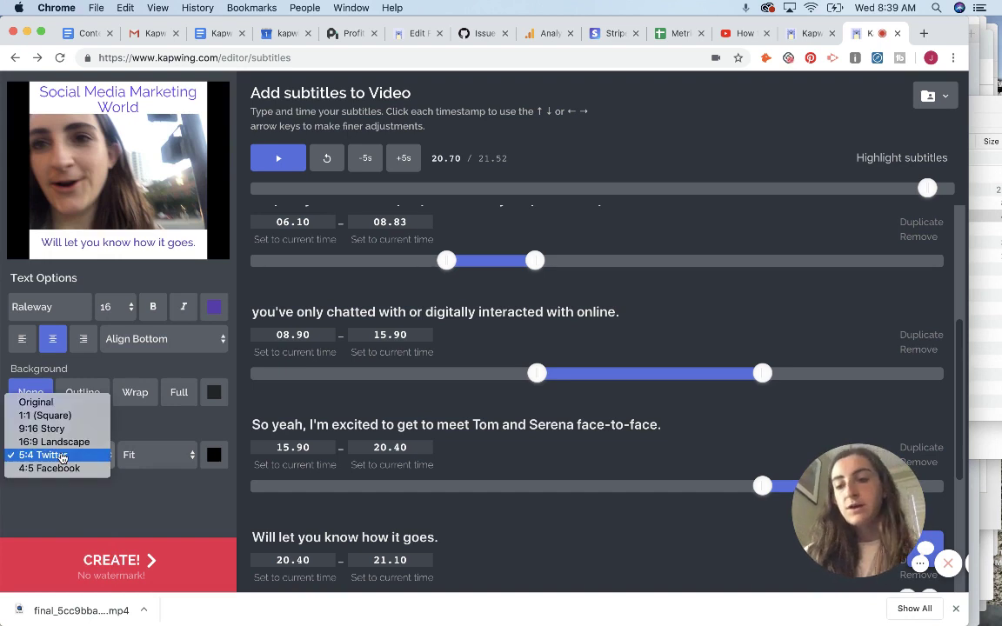
pyautogui.click(42, 428)
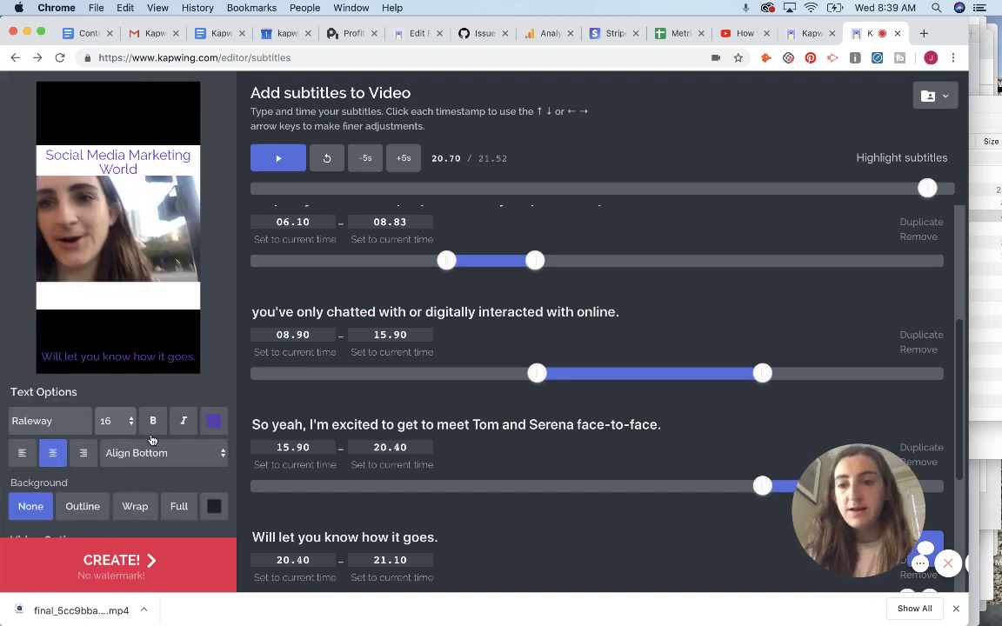
# - Set both the subtitle background and video padding colours to white
pyautogui.click(214, 507)
pyautogui.click(226, 311)
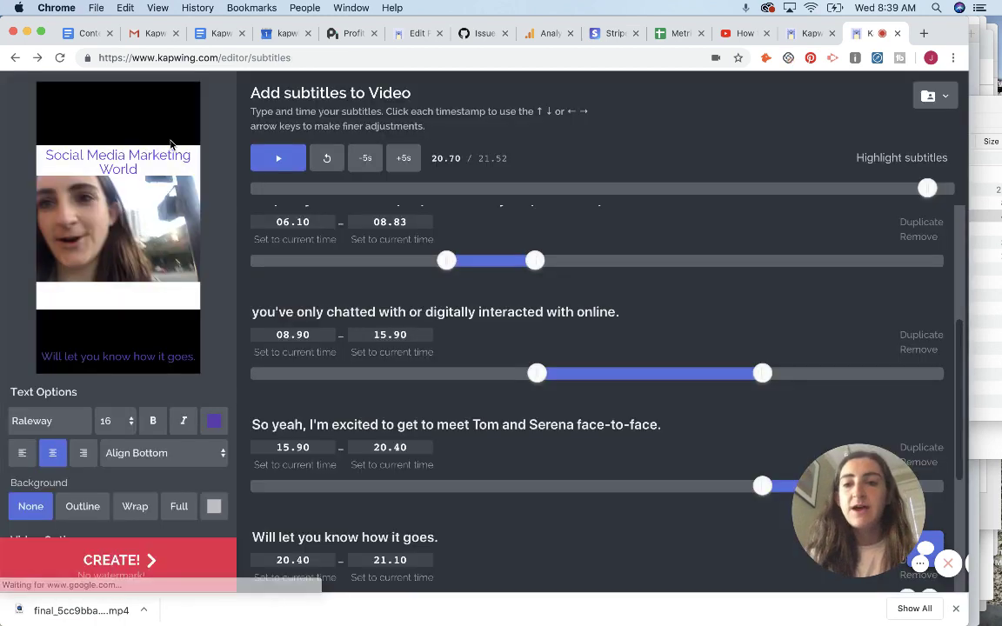
pyautogui.scroll(-3, 244, 522)
pyautogui.scroll(-2, 206, 517)
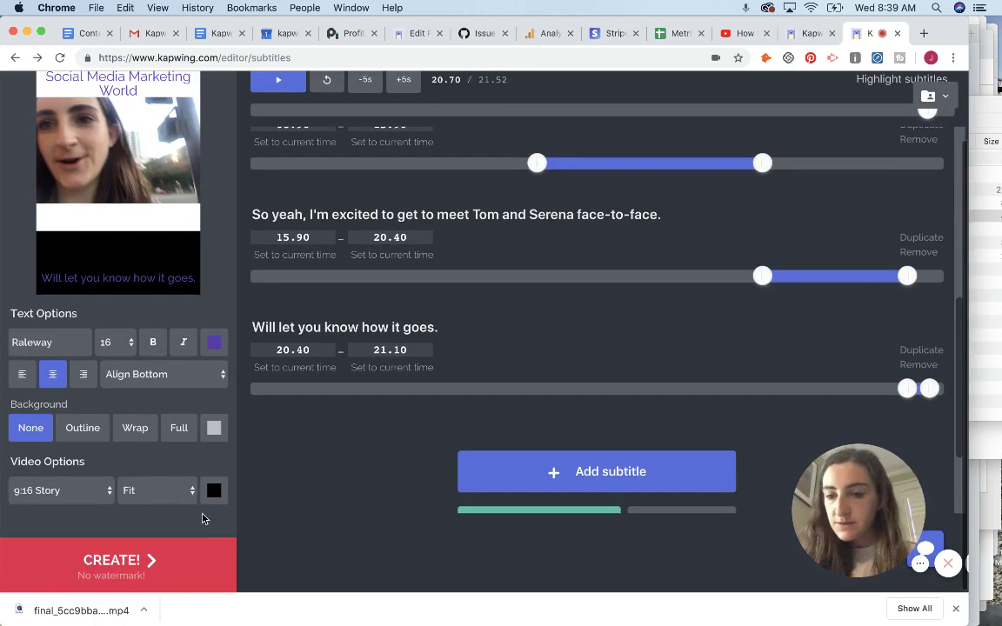
pyautogui.click(213, 492)
pyautogui.click(227, 309)
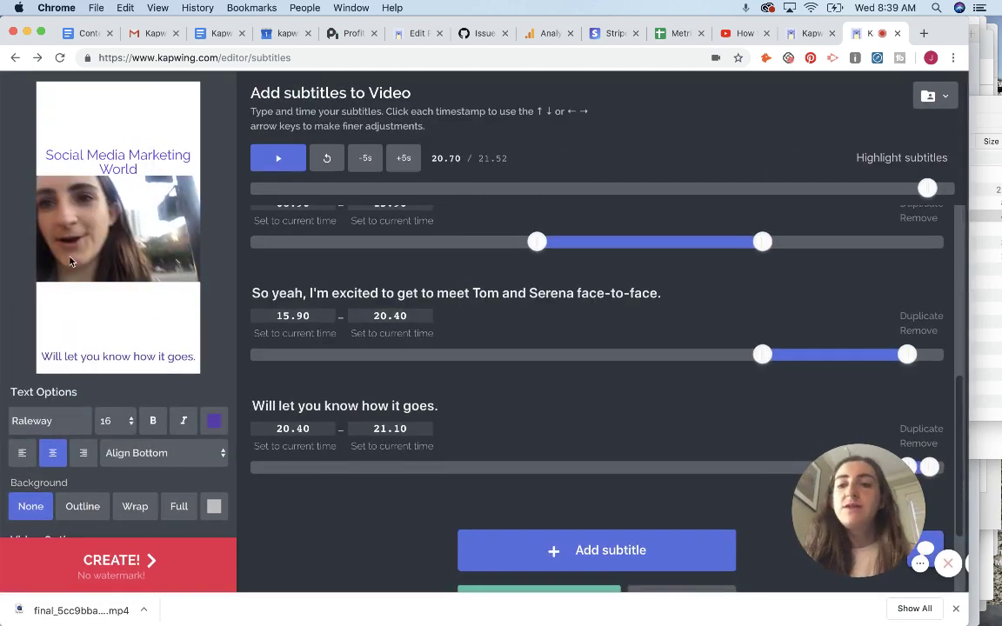
# - Move the subtitles to the top of the frame and preview the layout
pyautogui.moveTo(40, 357); pyautogui.dragTo(153, 367)
pyautogui.click(147, 356)
pyautogui.scroll(-2, 147, 355)
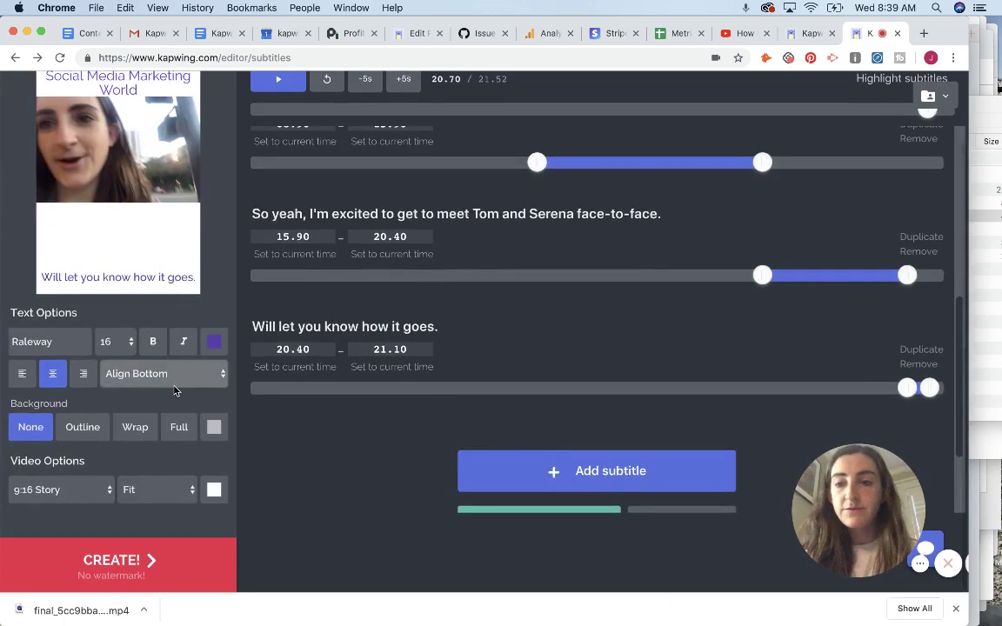
pyautogui.click(150, 373)
pyautogui.click(150, 348)
pyautogui.scroll(2, 83, 161)
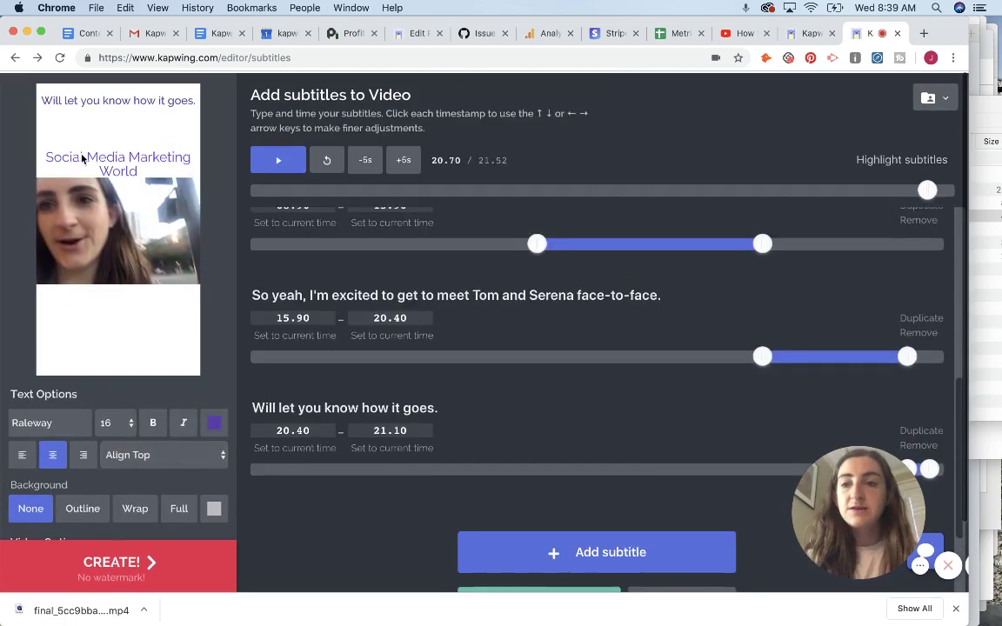
pyautogui.moveTo(59, 99); pyautogui.dragTo(234, 122)
pyautogui.scroll(-1, 150, 406)
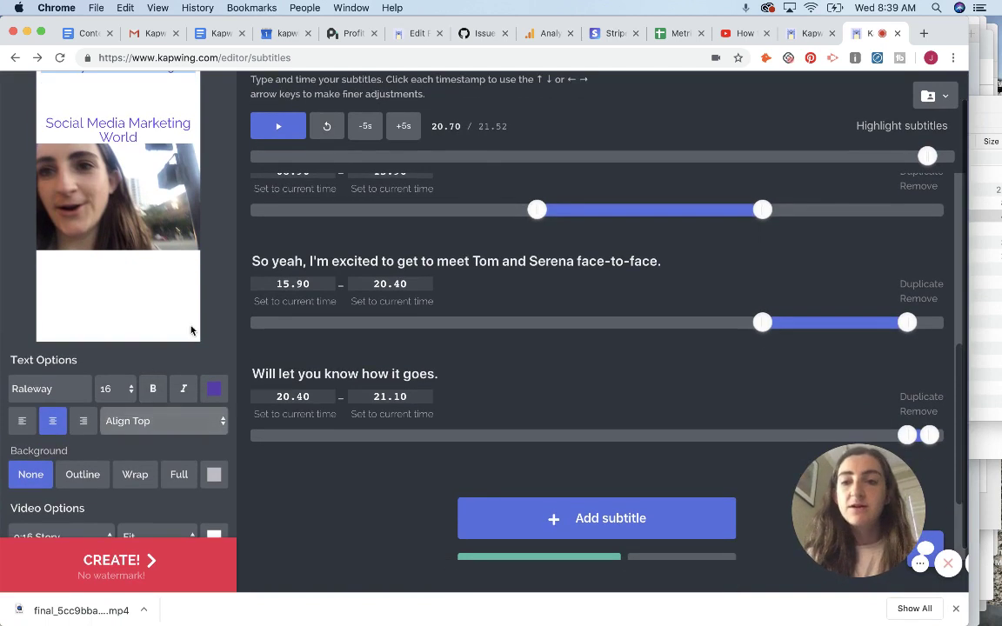
pyautogui.click(275, 130)
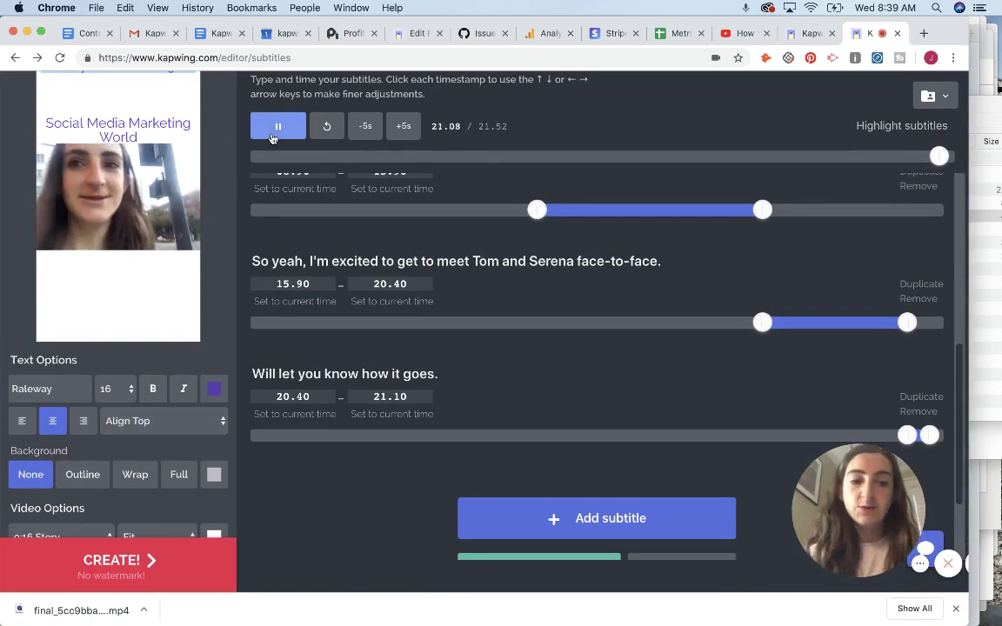
# - Make the video 1:1 square and put the subtitles back at the bottom
pyautogui.scroll(-1, 139, 435)
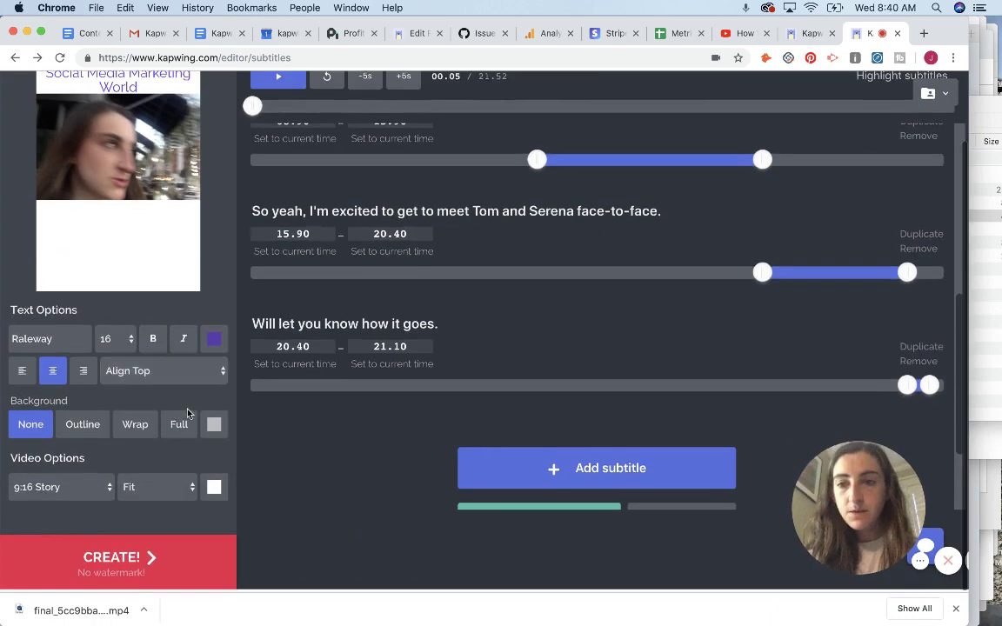
pyautogui.click(65, 490)
pyautogui.click(73, 476)
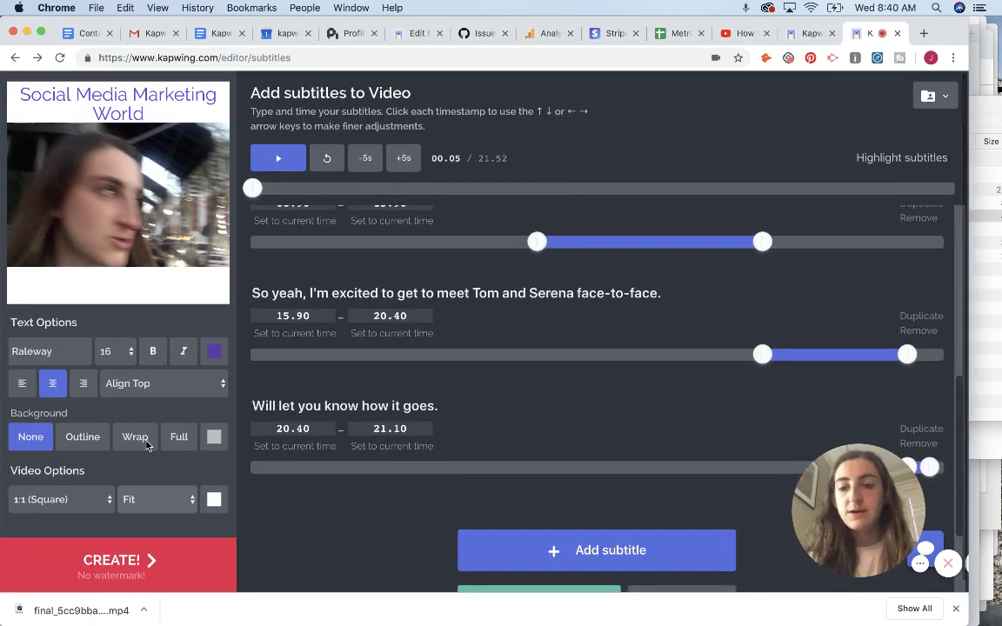
pyautogui.click(144, 383)
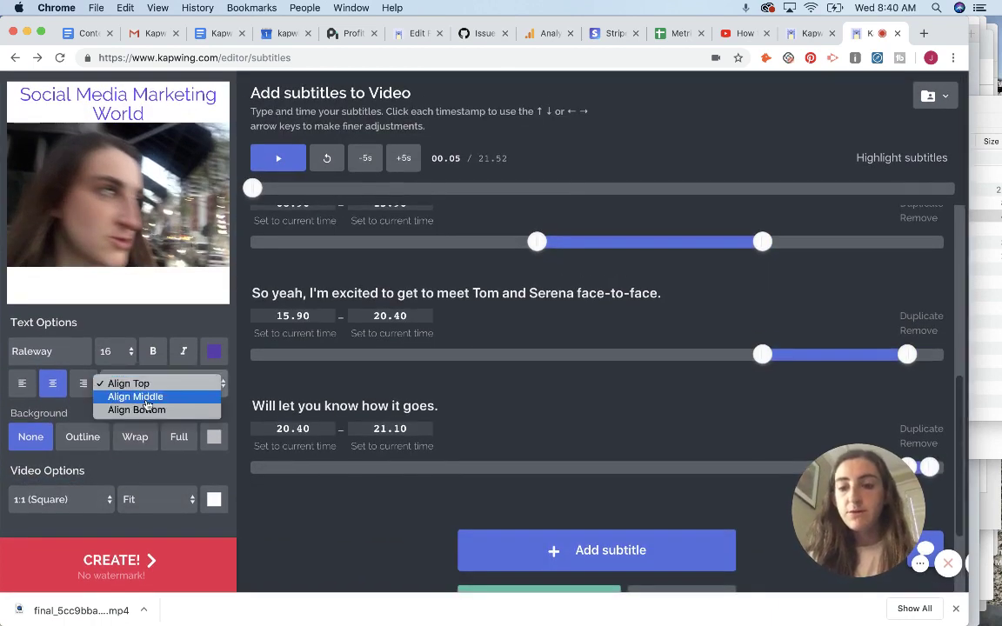
pyautogui.click(146, 413)
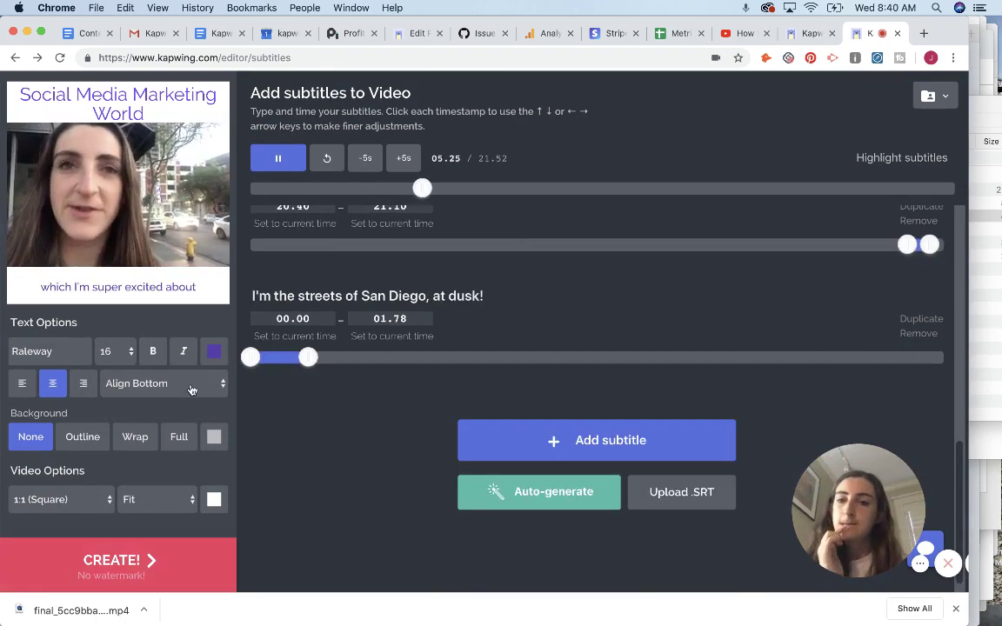
# - Render the finished square video with CREATE! and wait for its page
pyautogui.click(172, 565)
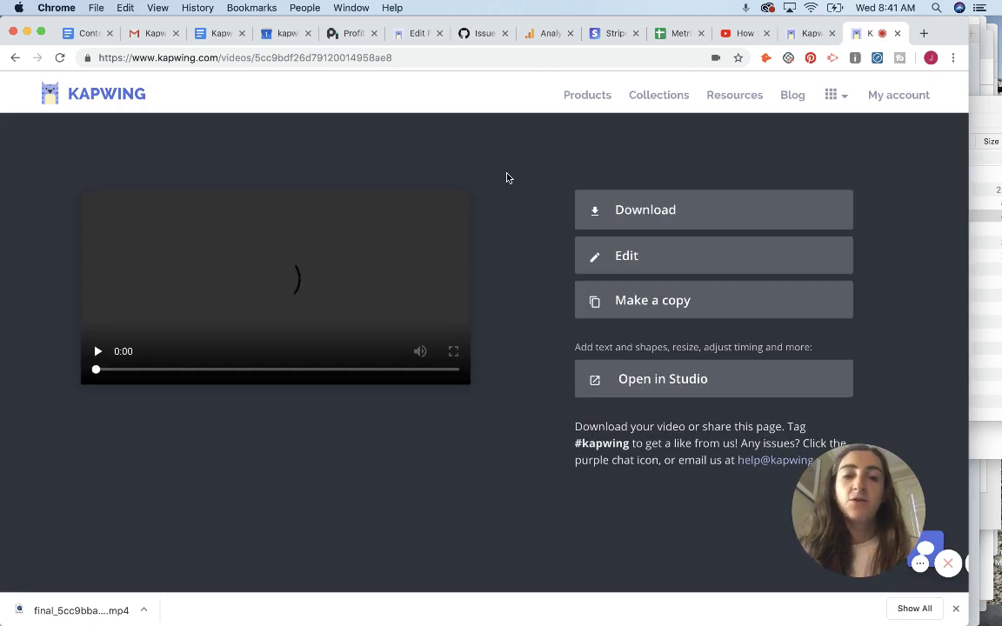
# - Review the rendered video's captions in playback, then download it as an MP4
pyautogui.click(351, 347)
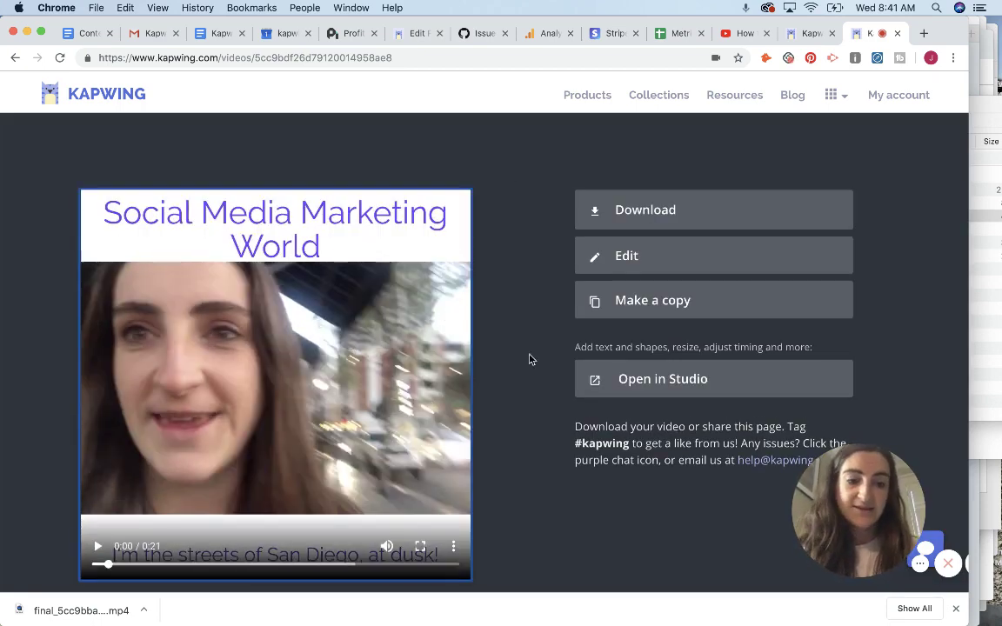
pyautogui.click(430, 372)
pyautogui.scroll(-3, 468, 329)
pyautogui.scroll(2, 243, 365)
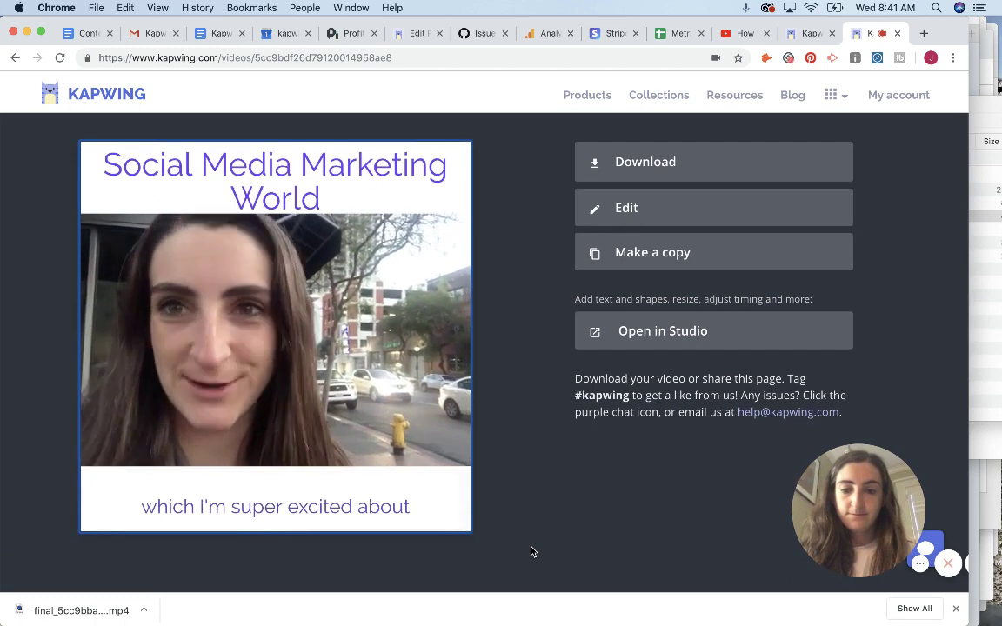
pyautogui.click(269, 417)
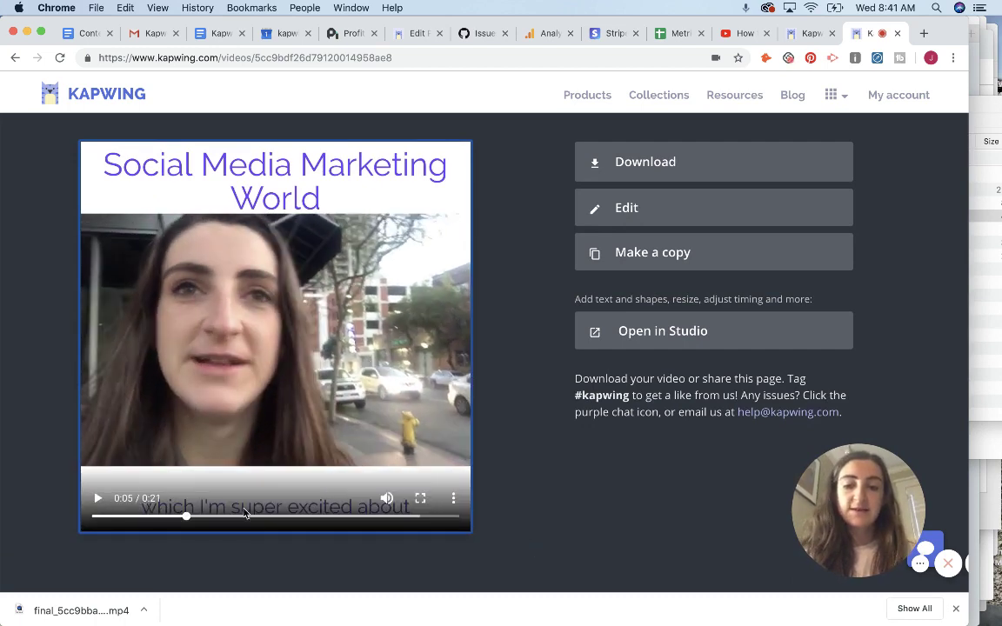
pyautogui.scroll(1, 522, 392)
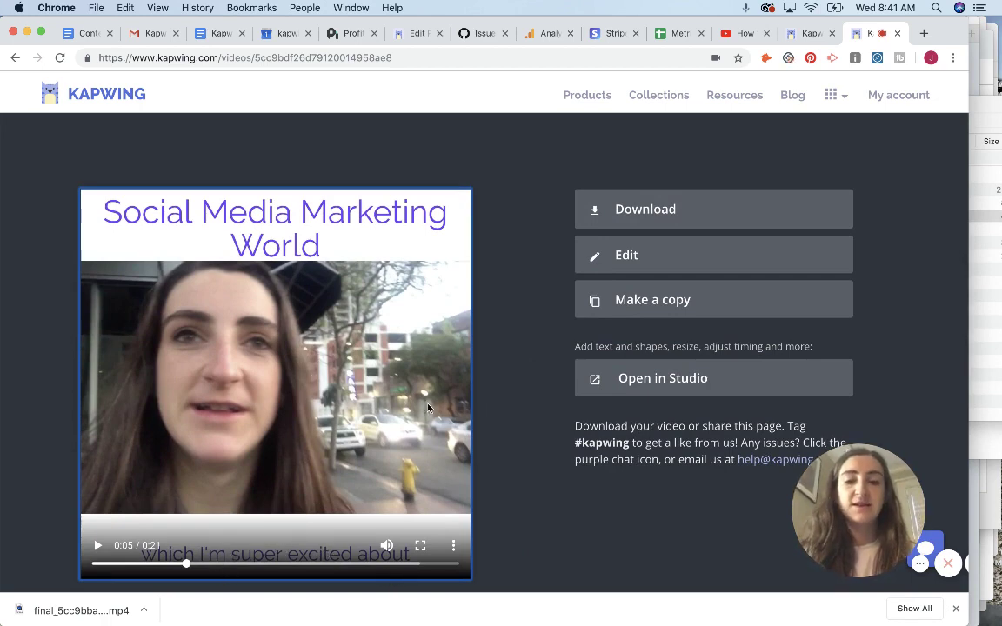
pyautogui.click(671, 206)
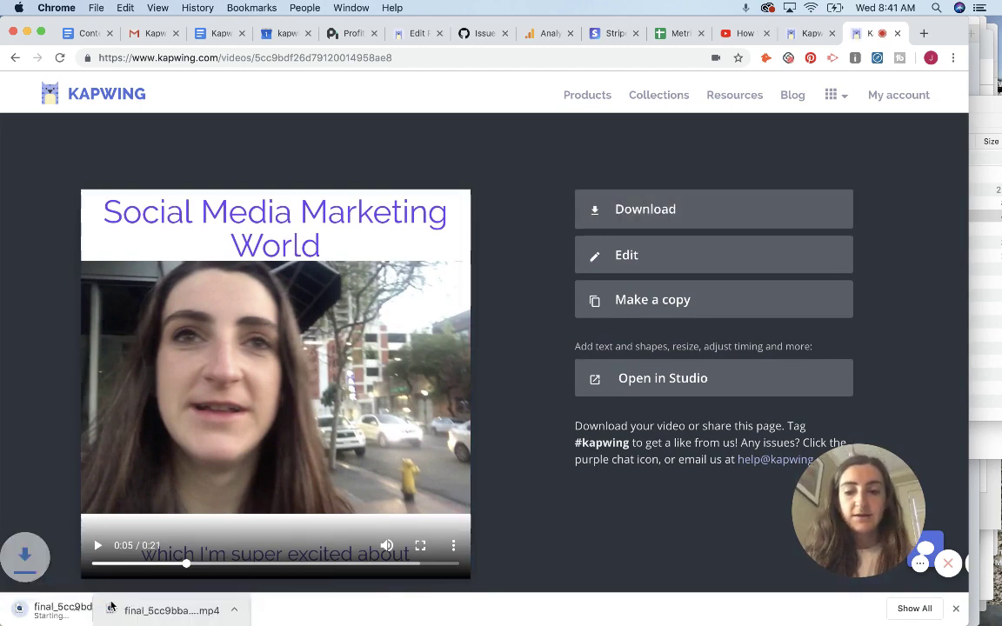